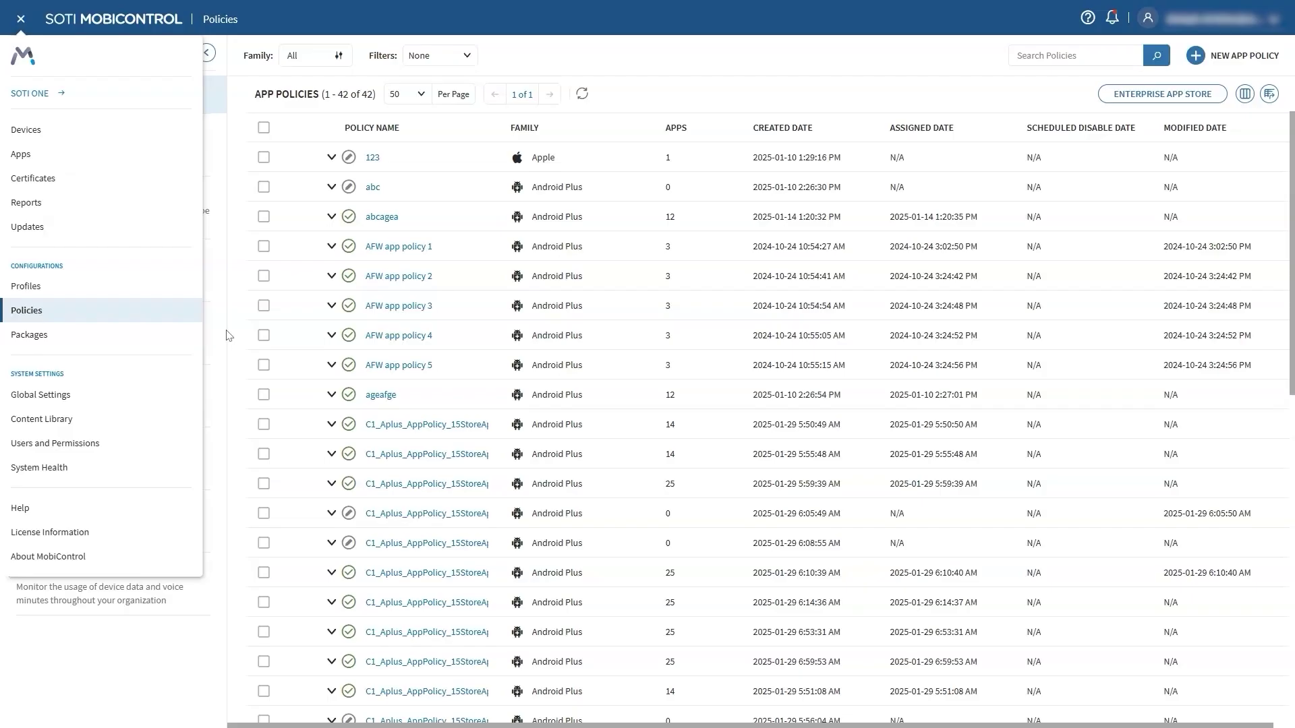
Re-save the MS SSO Enrollment policy from its Settings step without changes, then close its details.
left_click(168, 313)
left_click(95, 221)
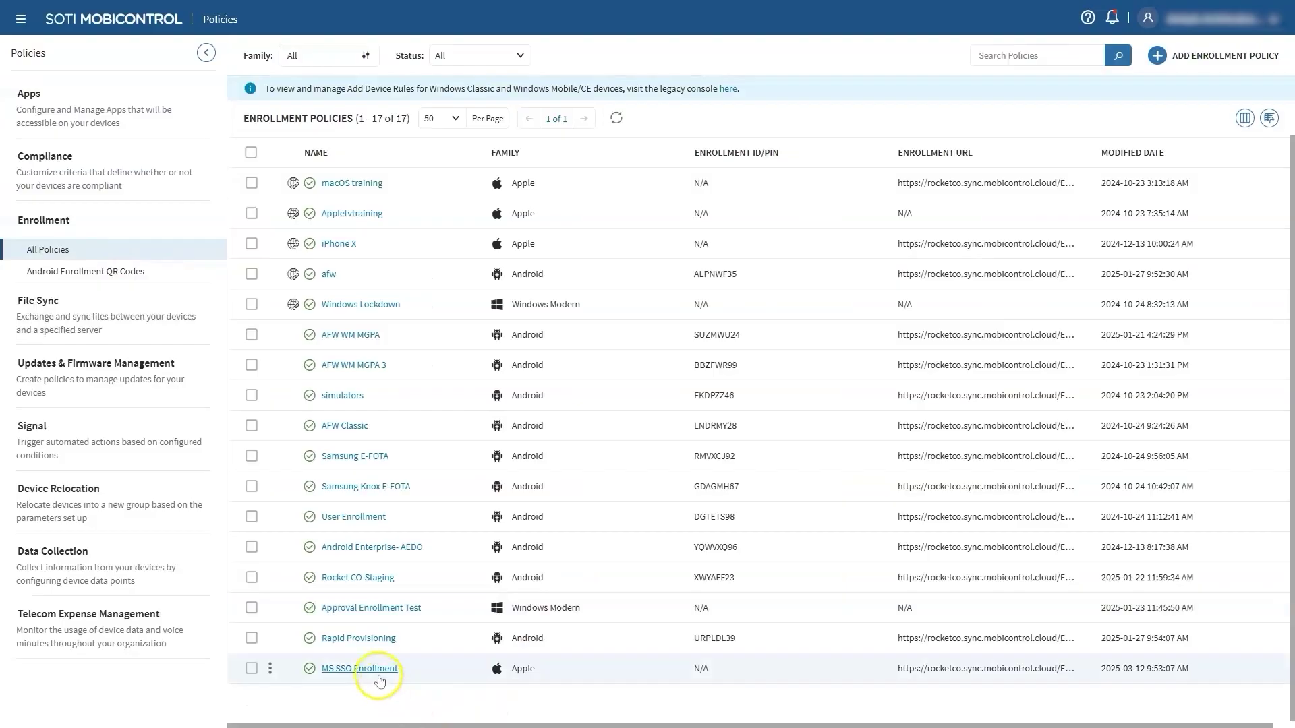
left_click(375, 674)
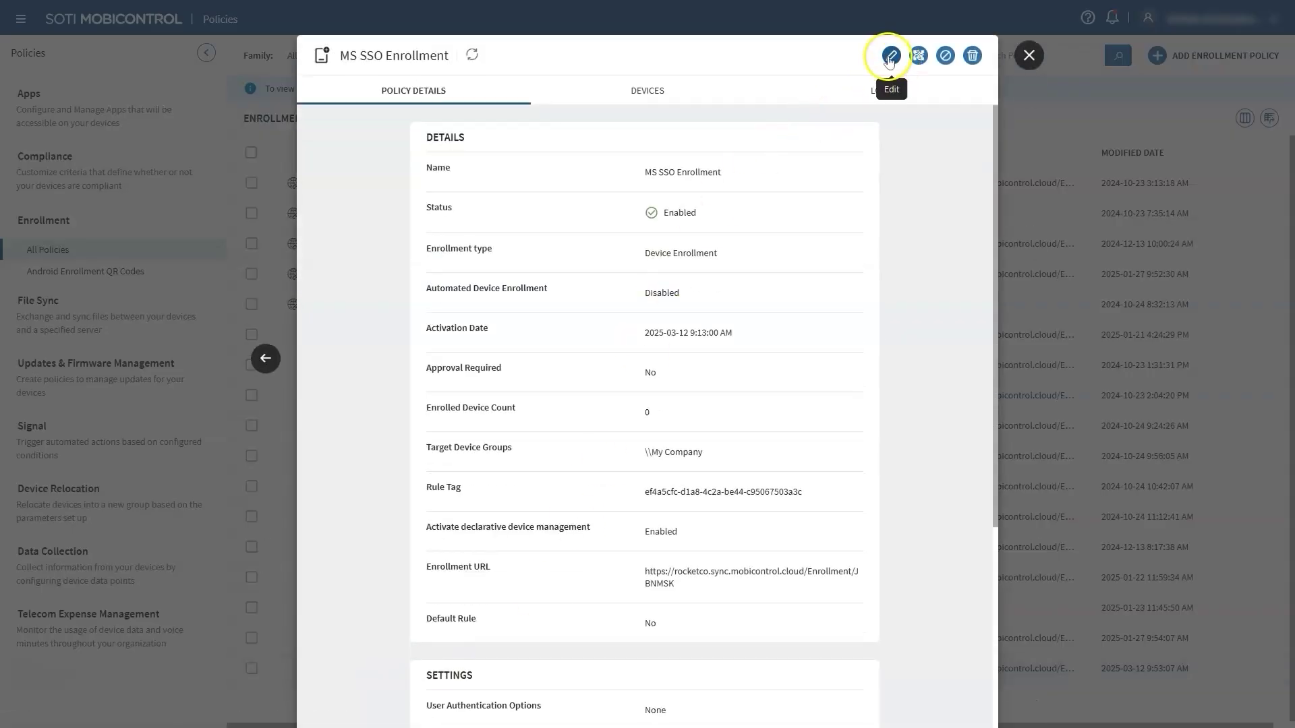
left_click(889, 59)
left_click(862, 93)
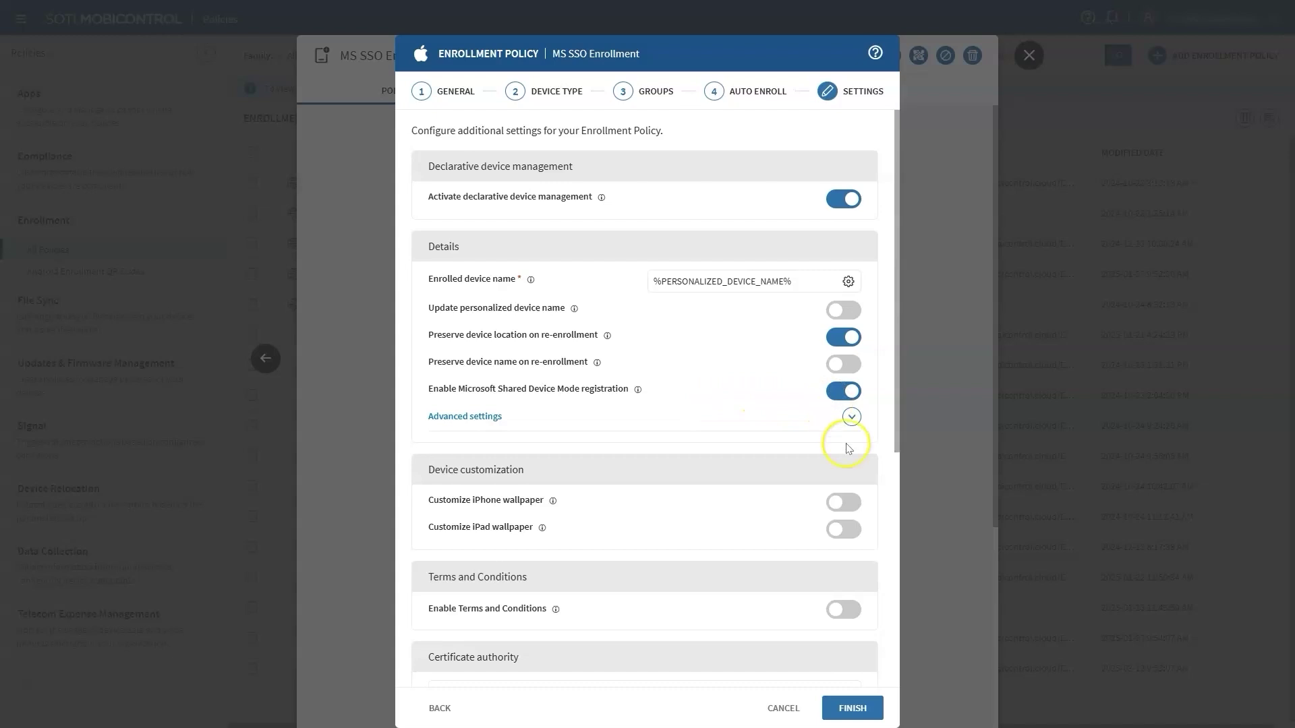
left_click(843, 707)
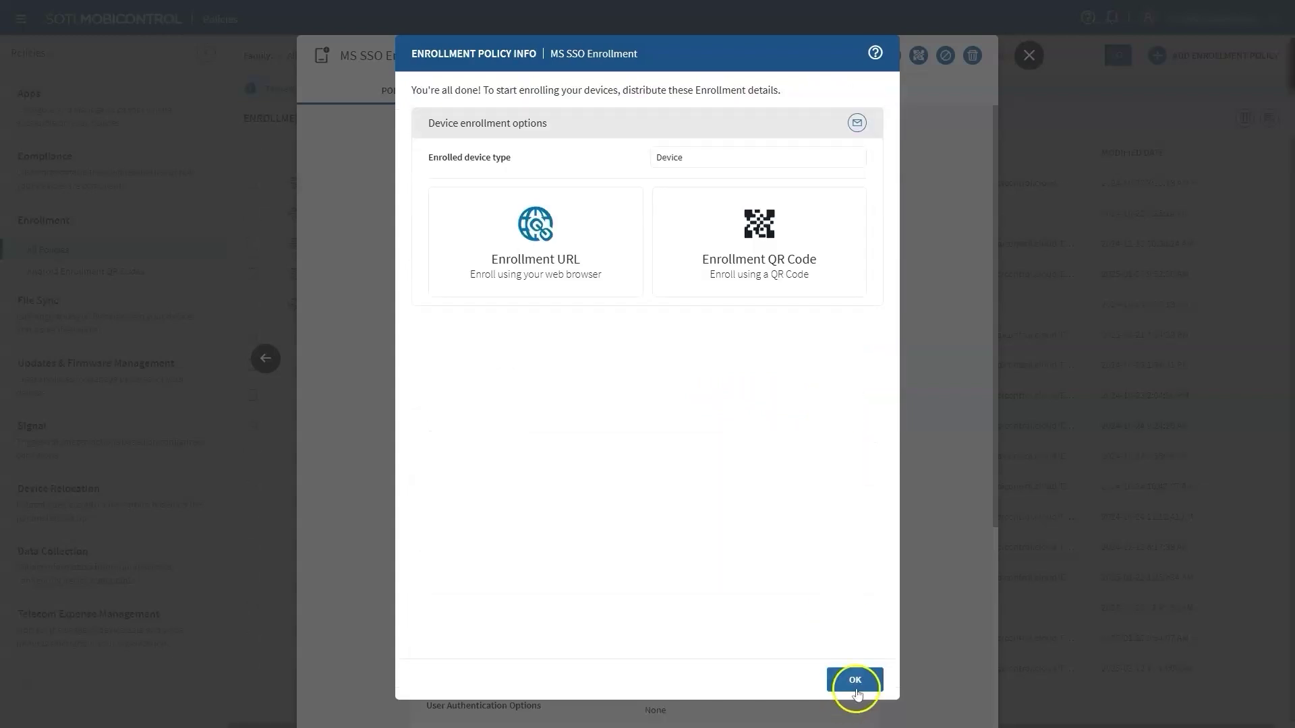
left_click(854, 683)
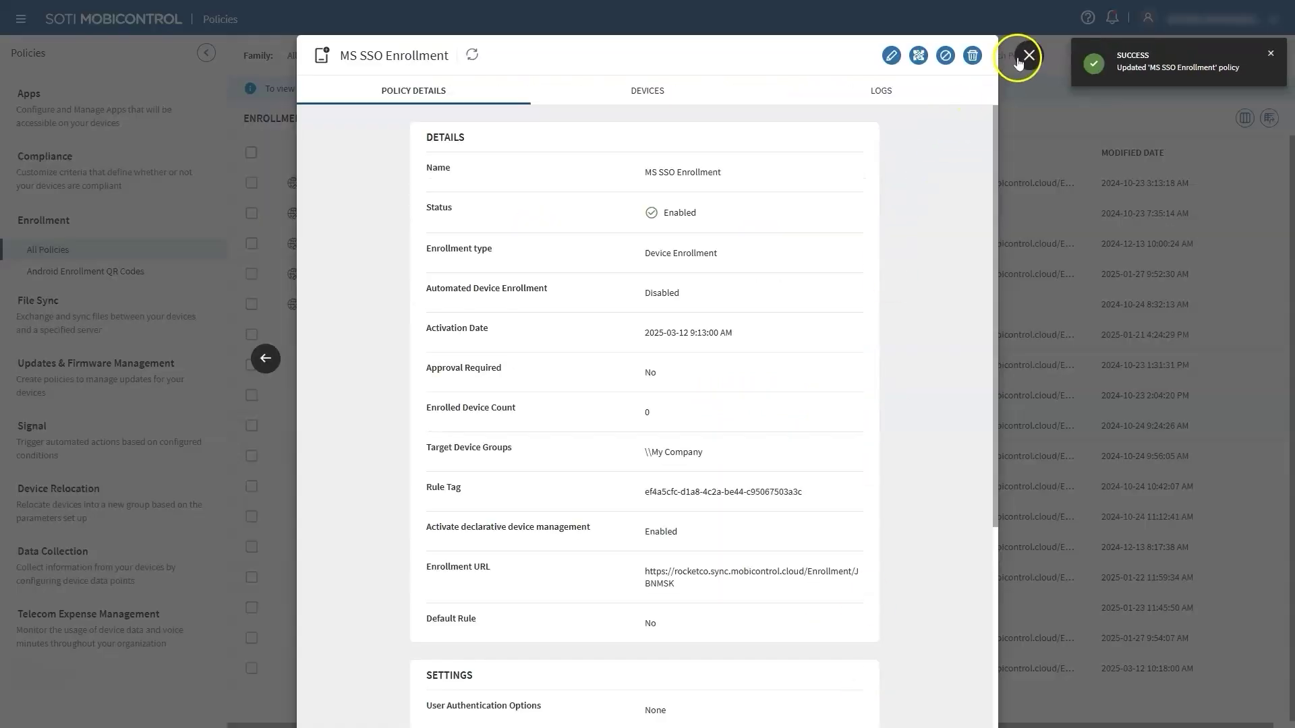
left_click(1026, 56)
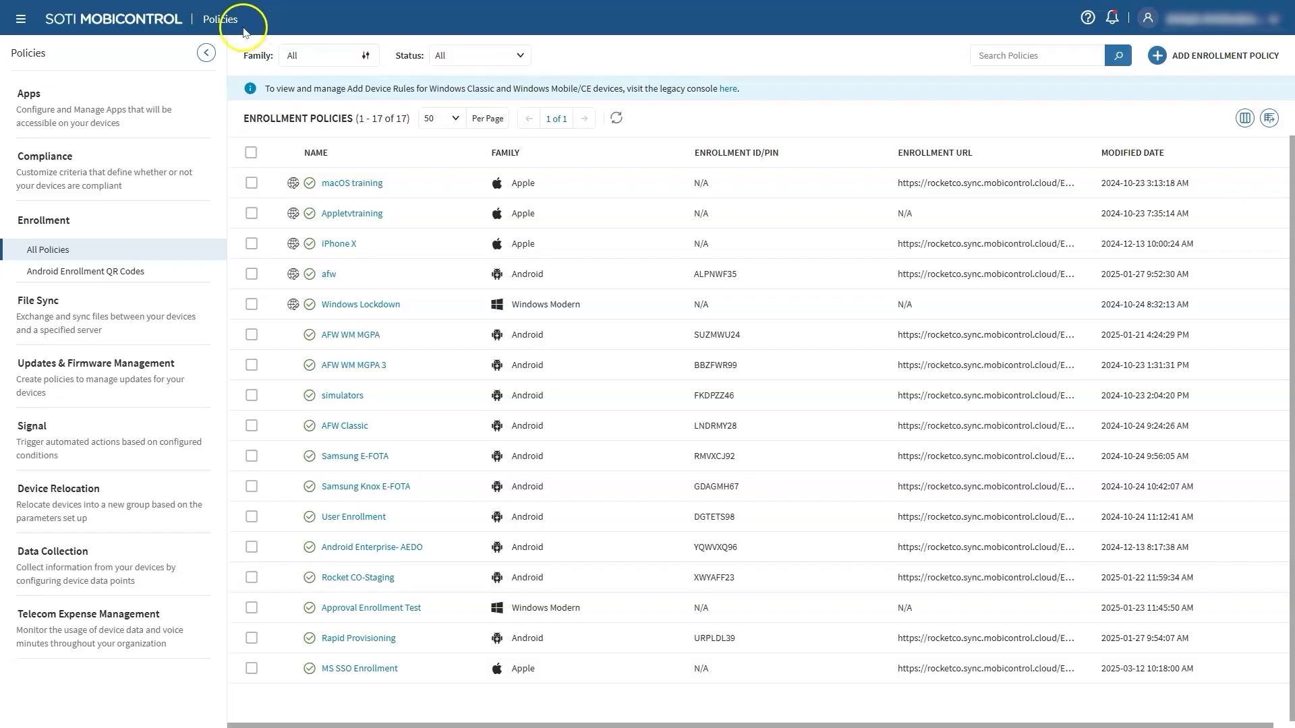
Start a new Apple iOS/iPadOS reactive profile named 'MS'.
left_click(21, 18)
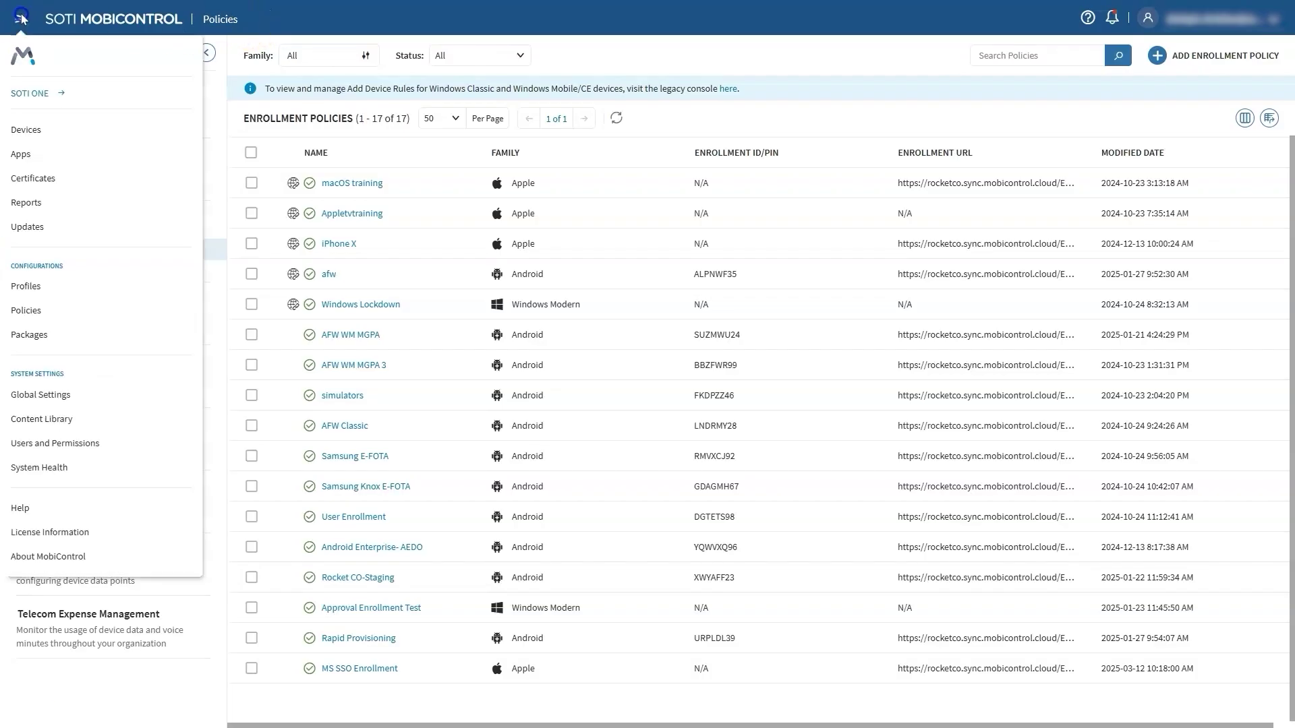
left_click(27, 285)
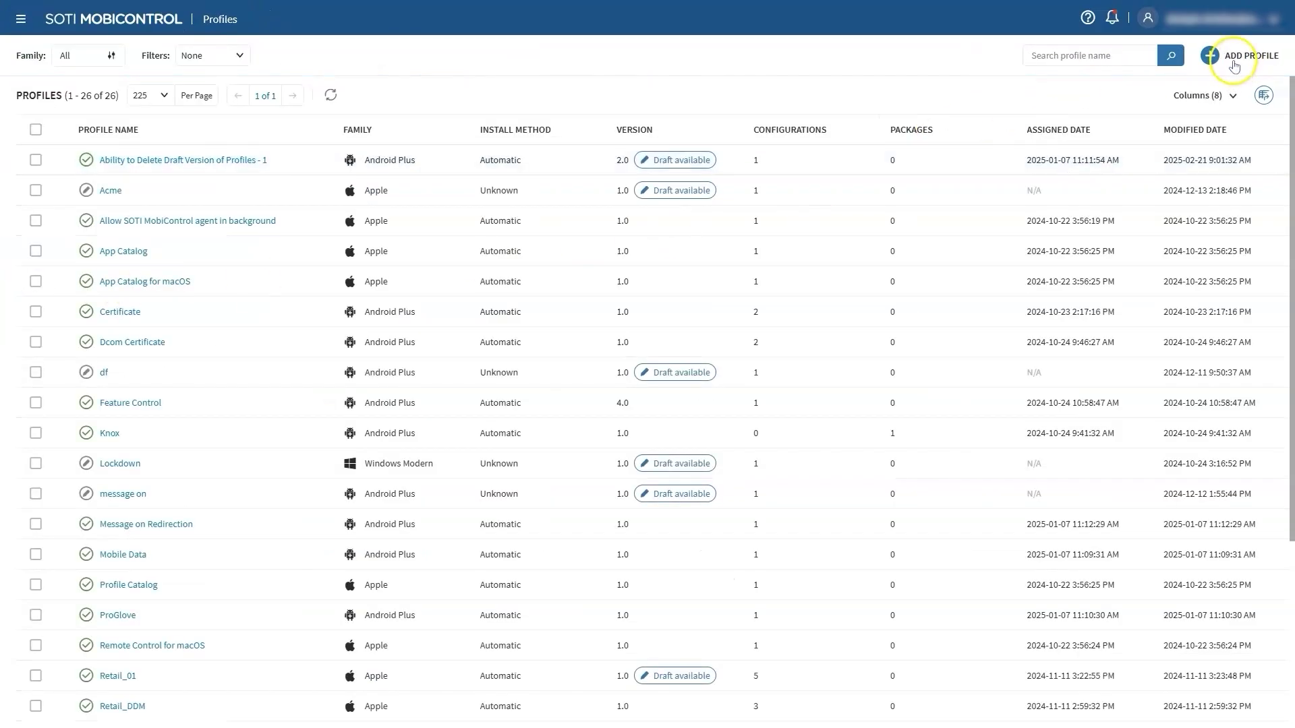
left_click(1241, 57)
left_click(563, 461)
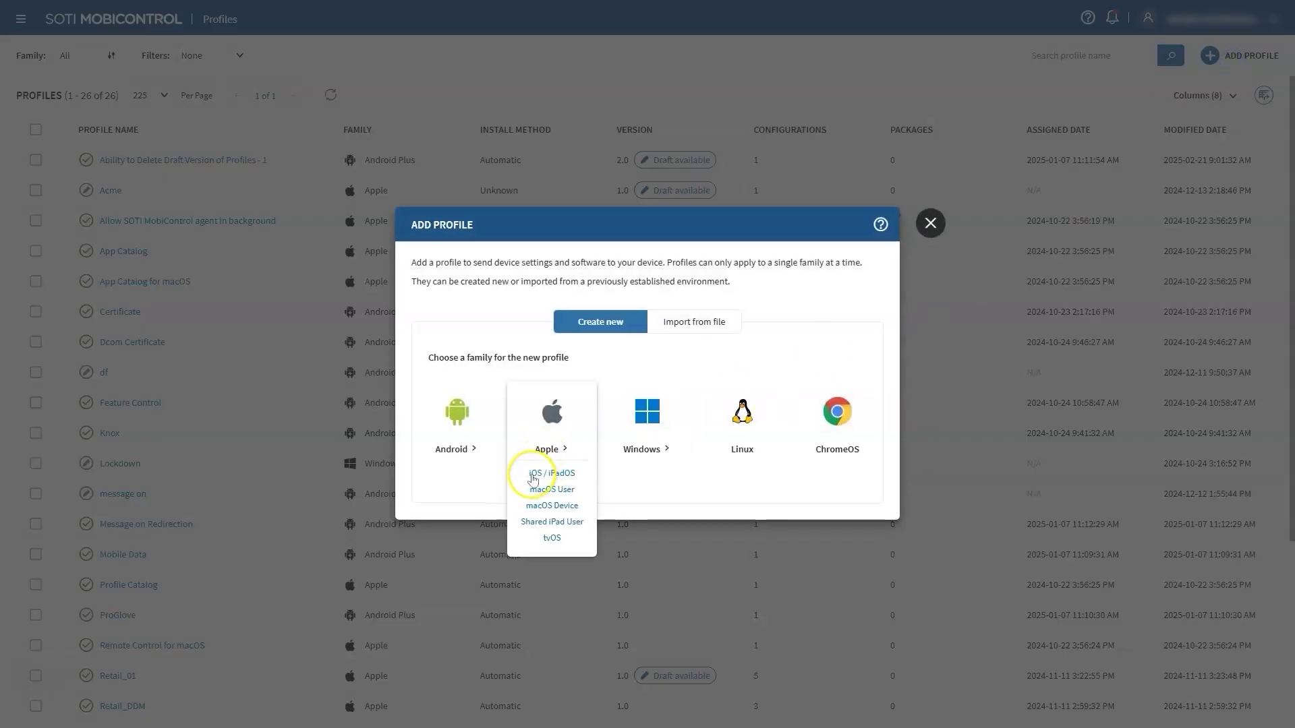
left_click(531, 471)
left_click(713, 395)
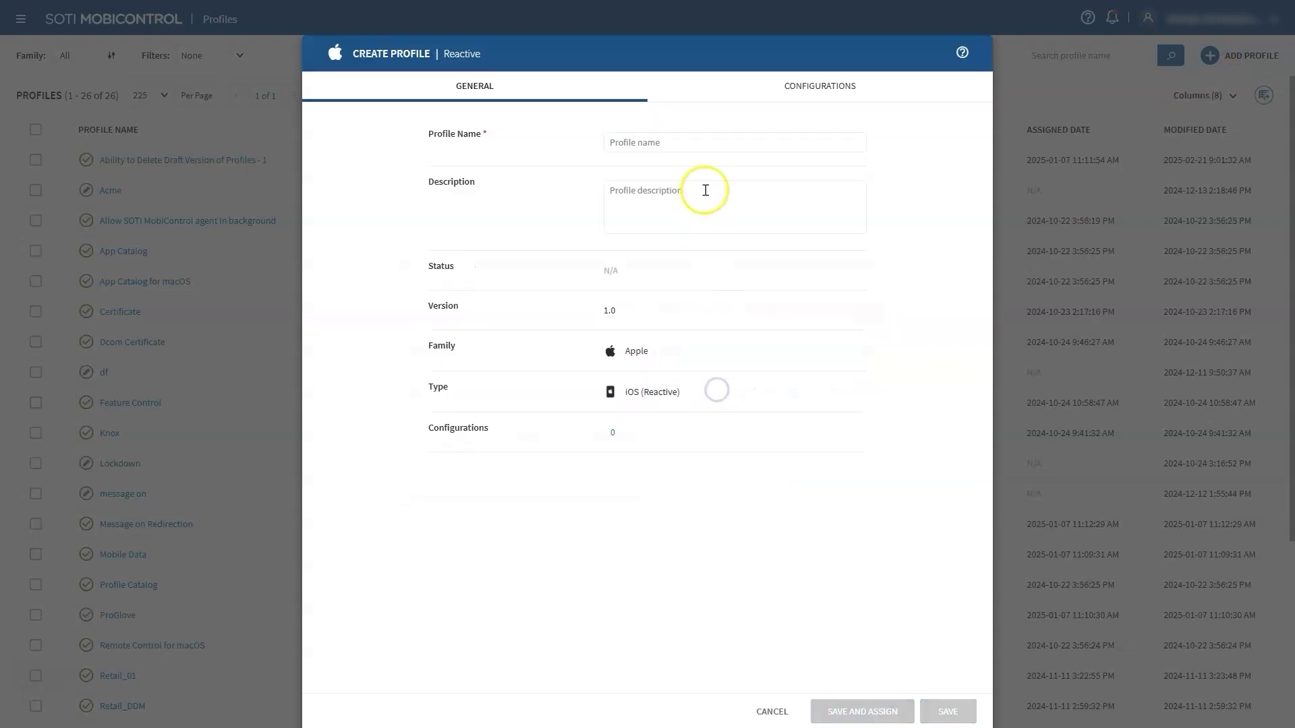
left_click(705, 147)
type("MS SSO")
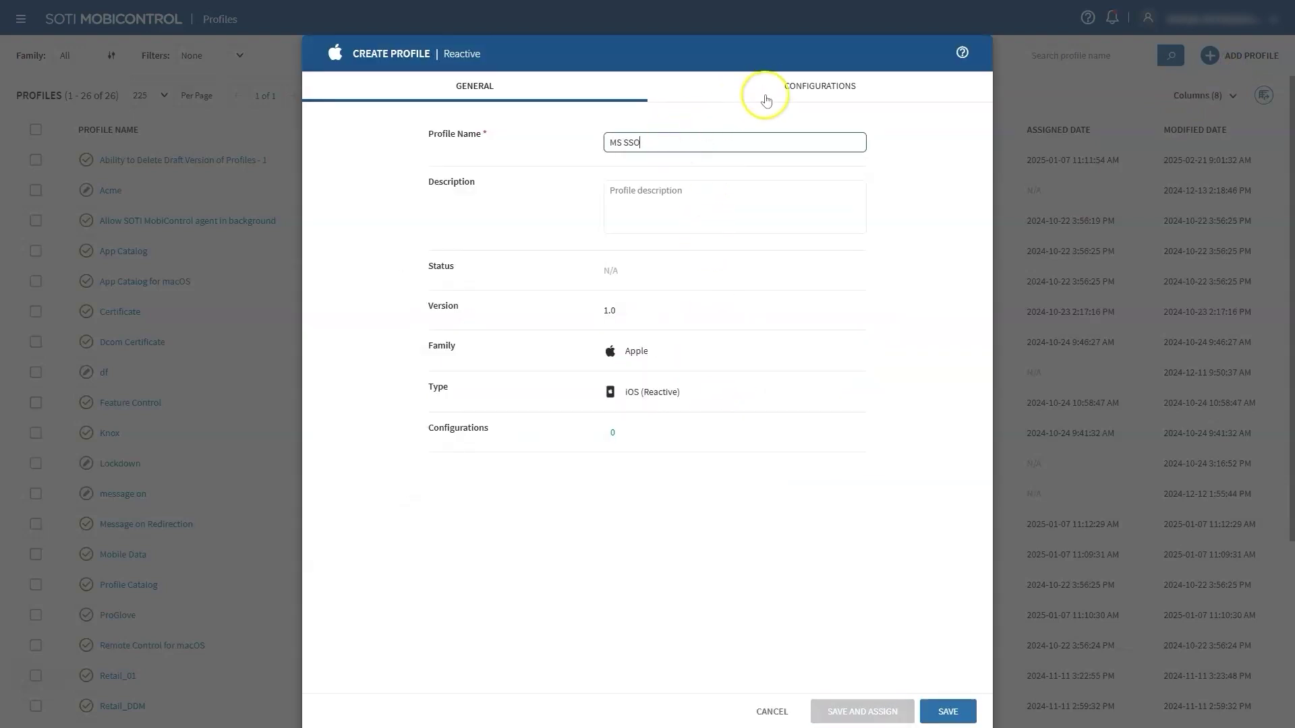
Add a Single Sign-On > Microsoft Authenticator SSO configuration to the profile.
left_click(776, 90)
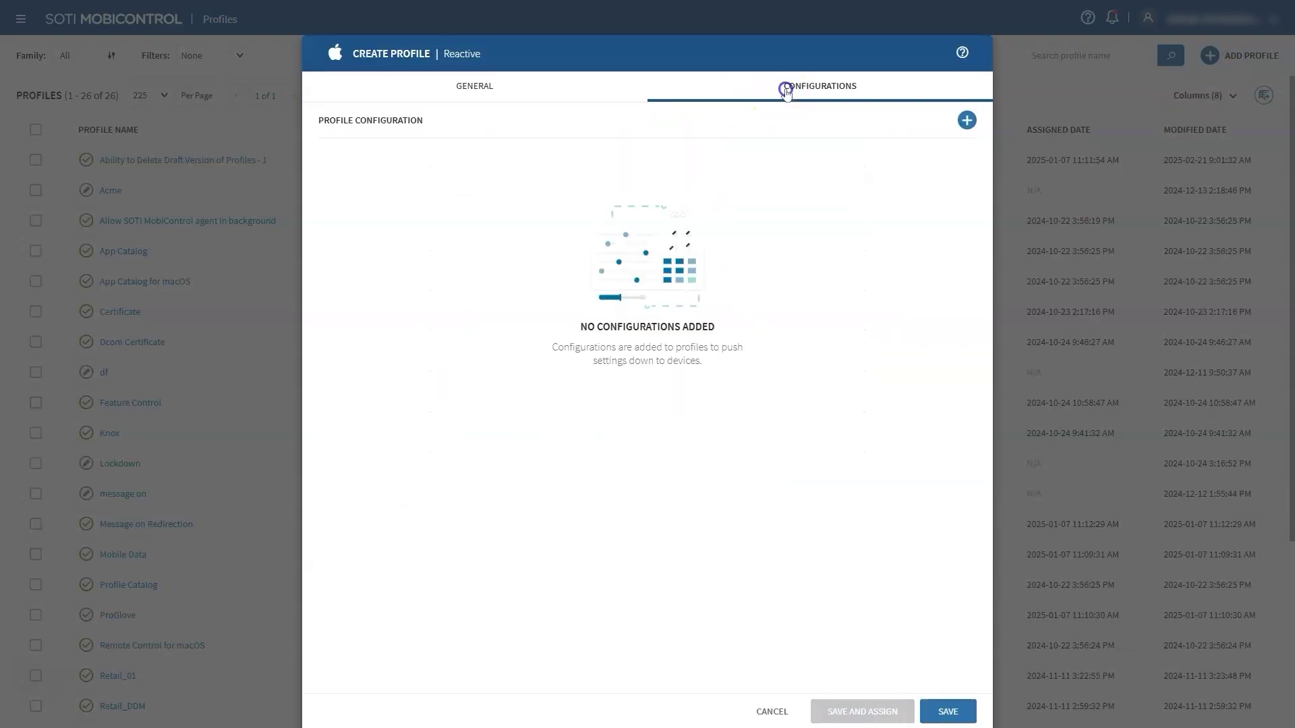
left_click(965, 122)
scroll(358, 323, "down", 3)
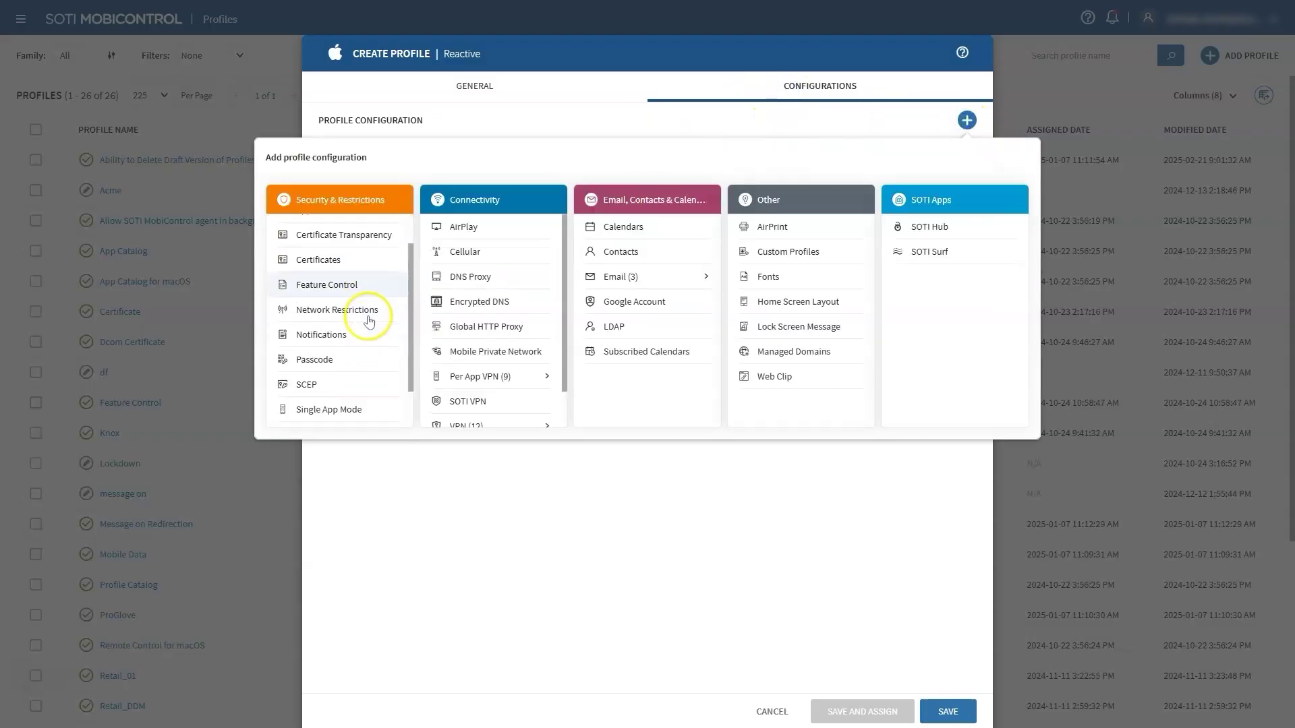
left_click(363, 390)
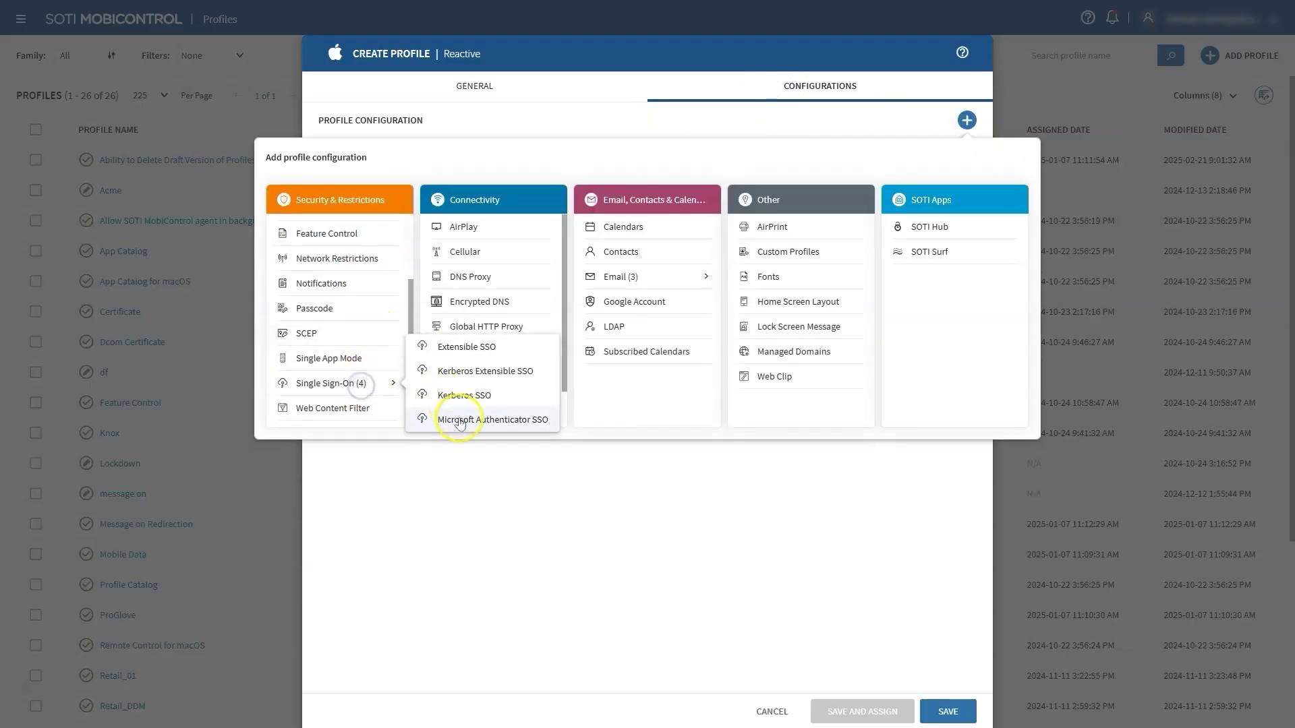
left_click(461, 422)
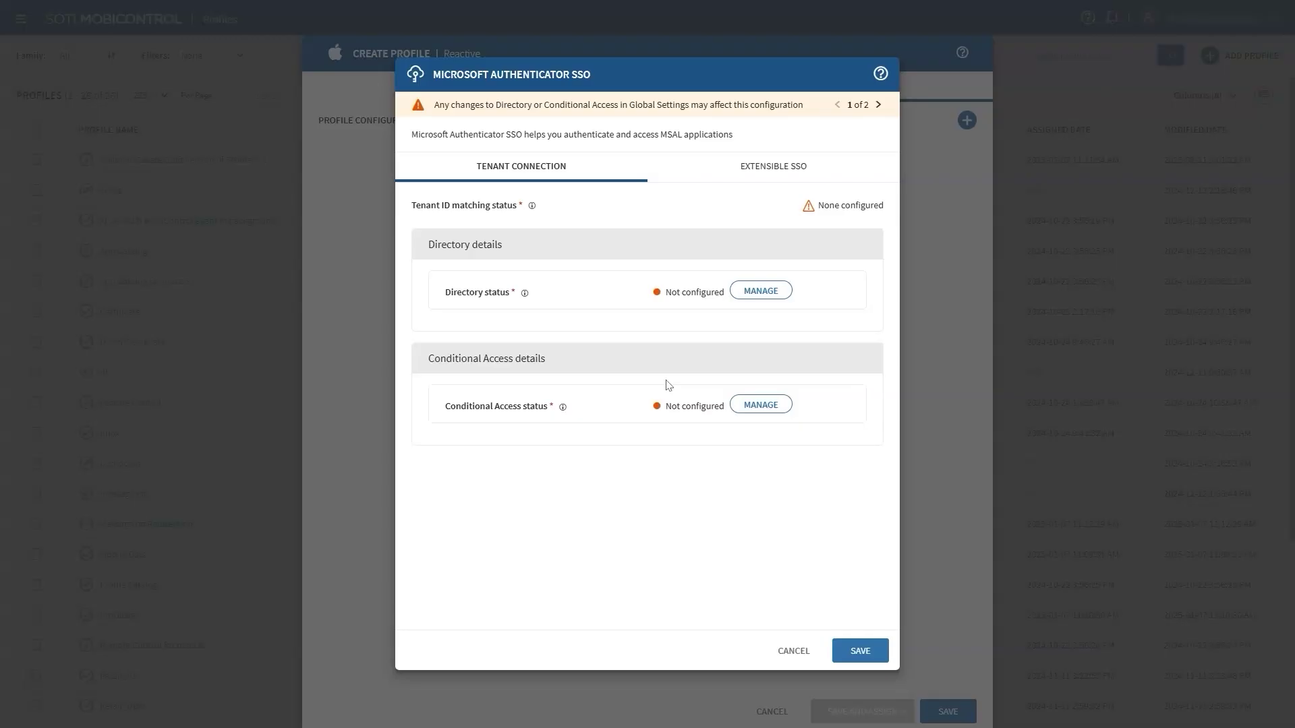
Create a Microsoft Entra ID directory connection named 'MS SSO' and begin adding its tenant.
left_click(759, 291)
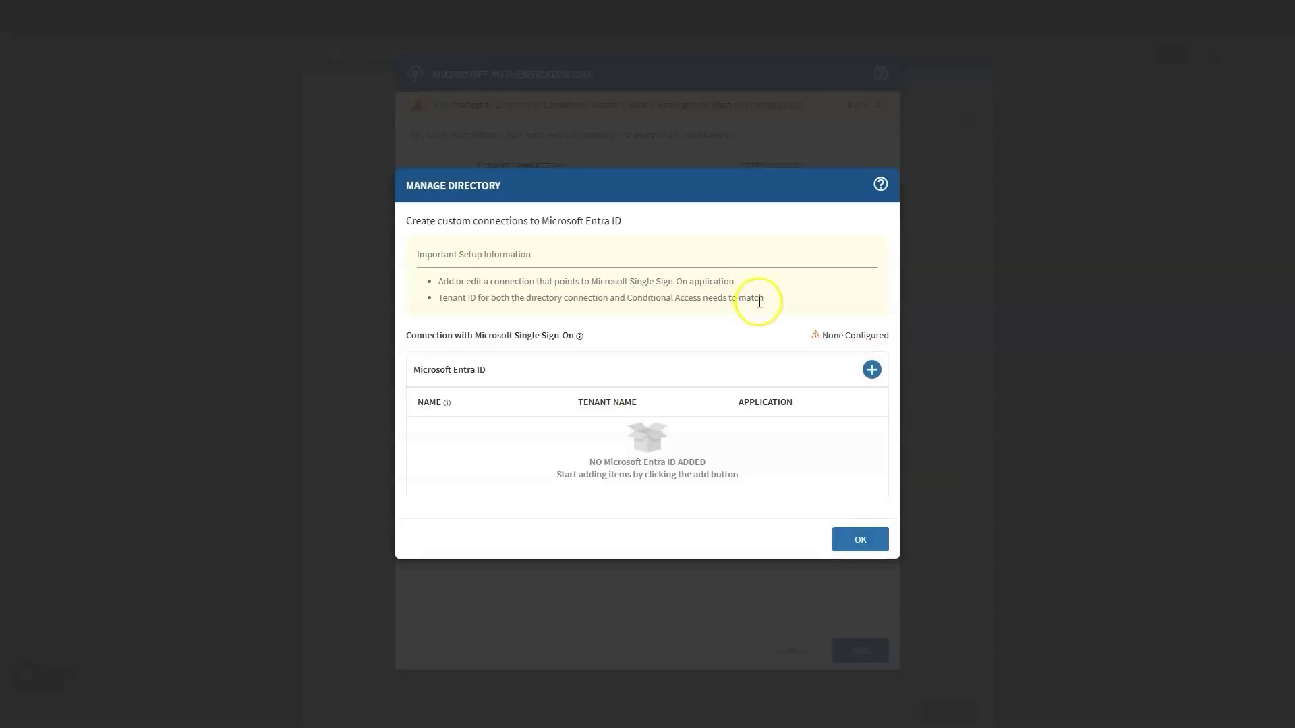
left_click(871, 371)
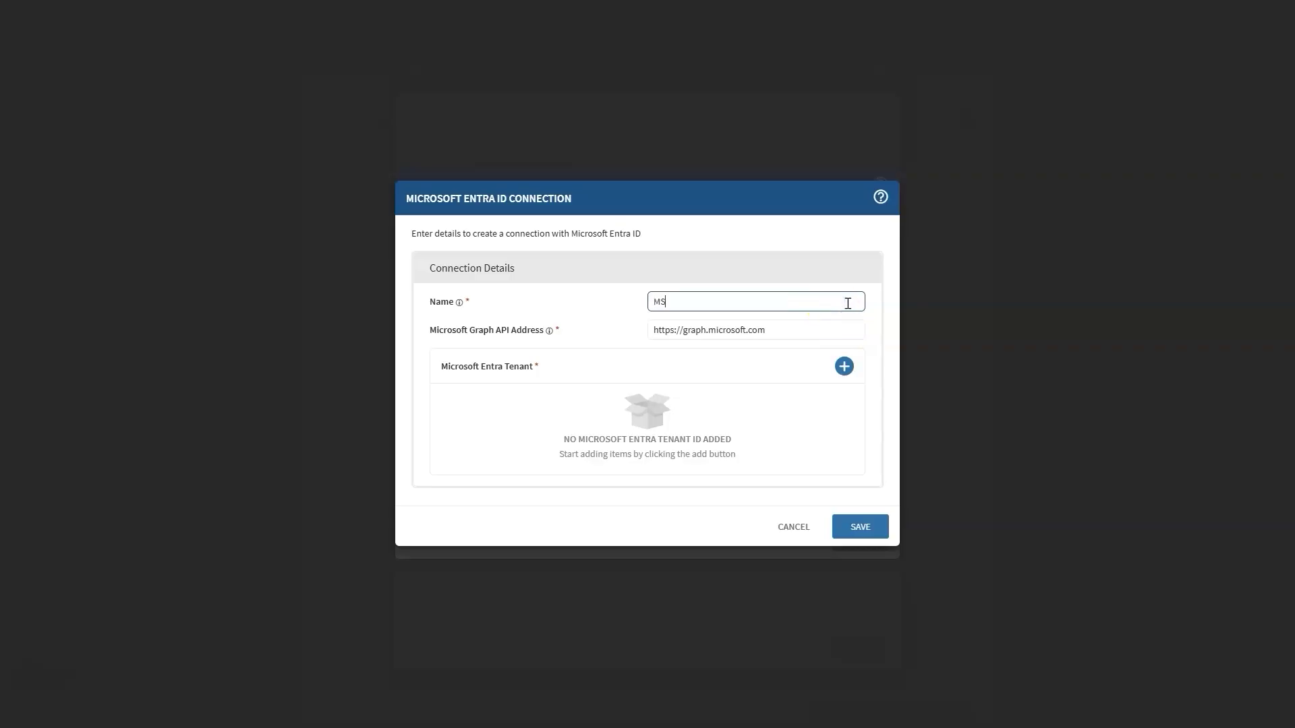
type("SSO")
left_click(840, 304)
left_click(845, 380)
Save tenant 'MS SSO Rocket Co' with its primary domain, tenant ID and metadata endpoint address.
left_click(815, 309)
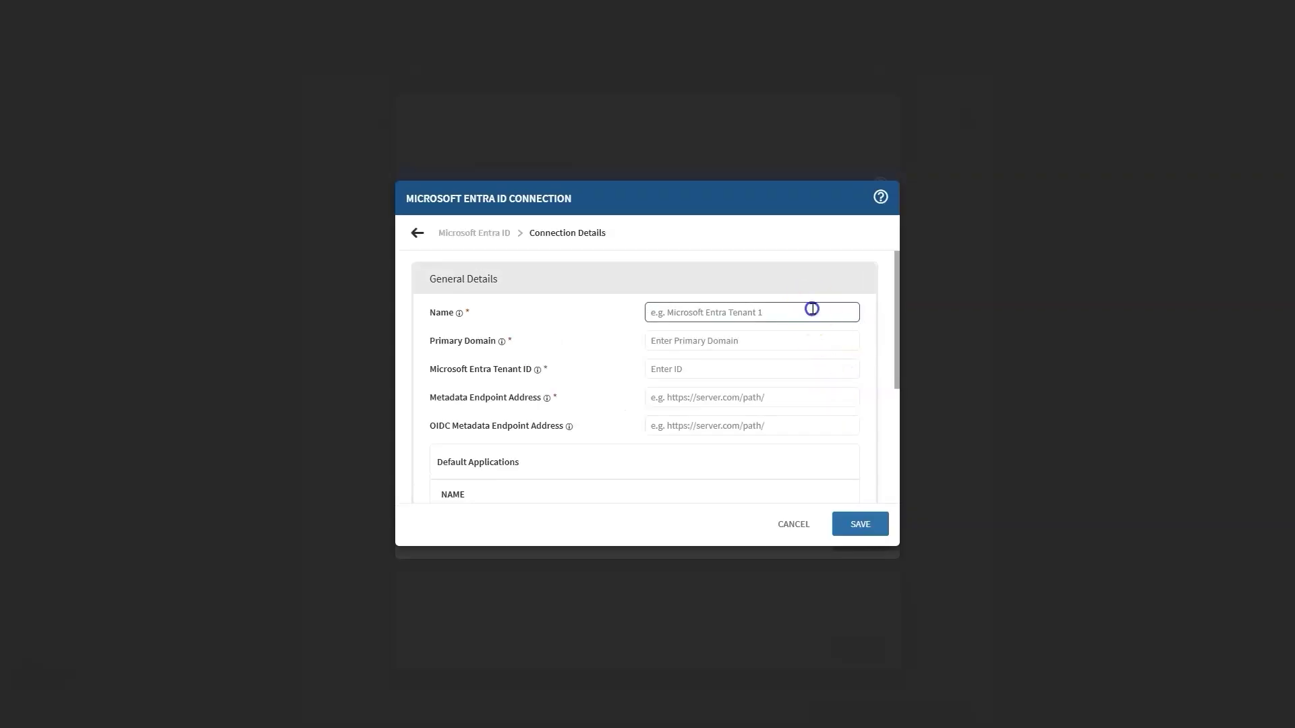
type("MS SSO Rocket Co")
left_click(813, 327)
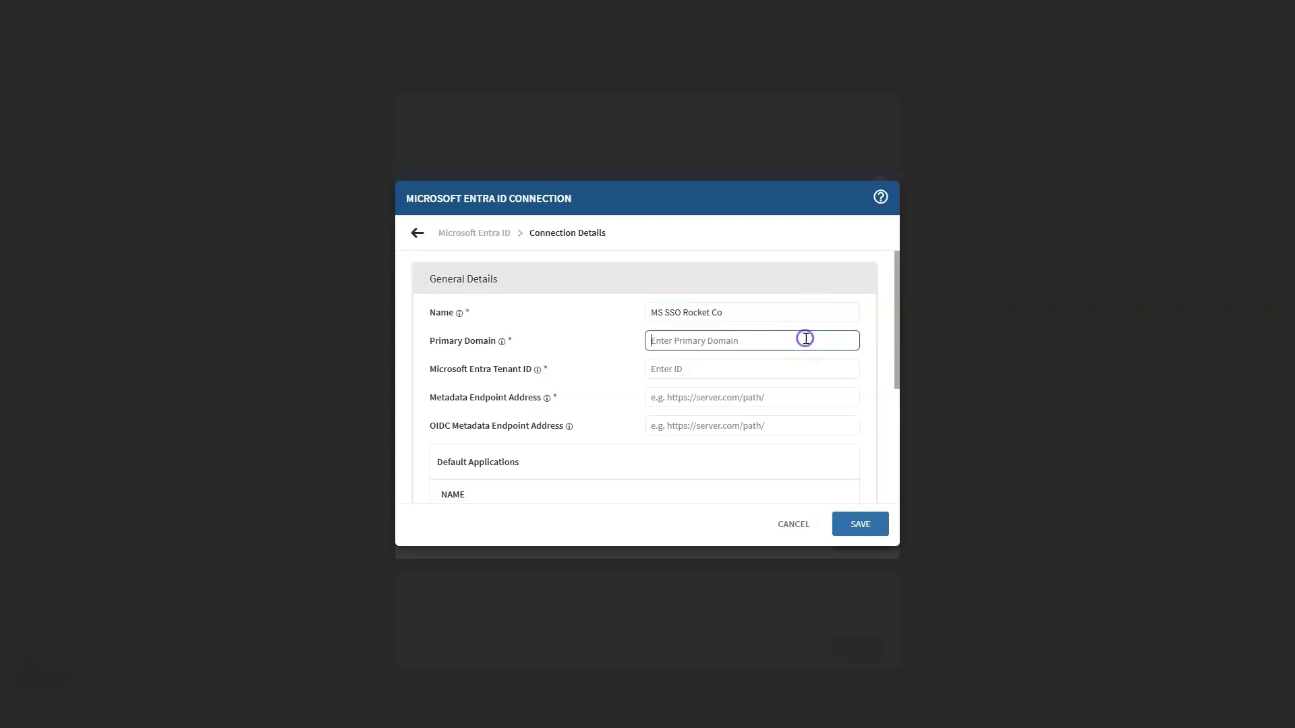
left_click(798, 371)
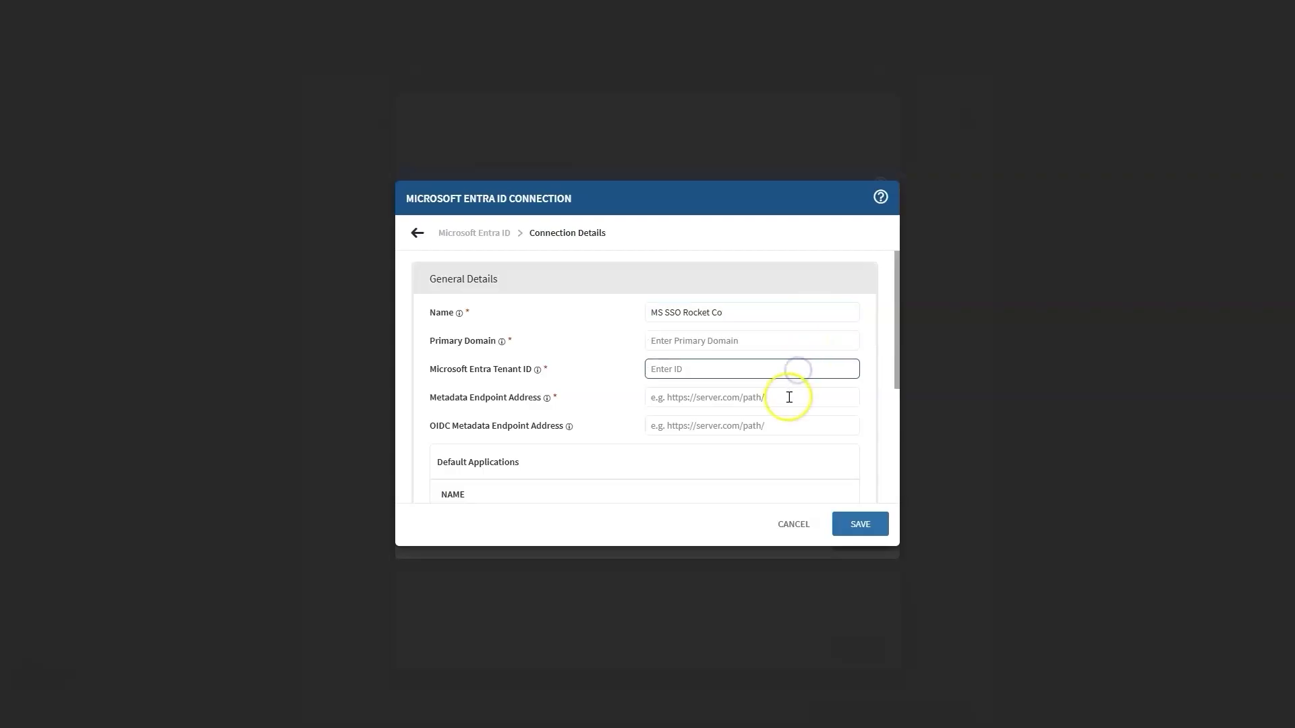
left_click(788, 397)
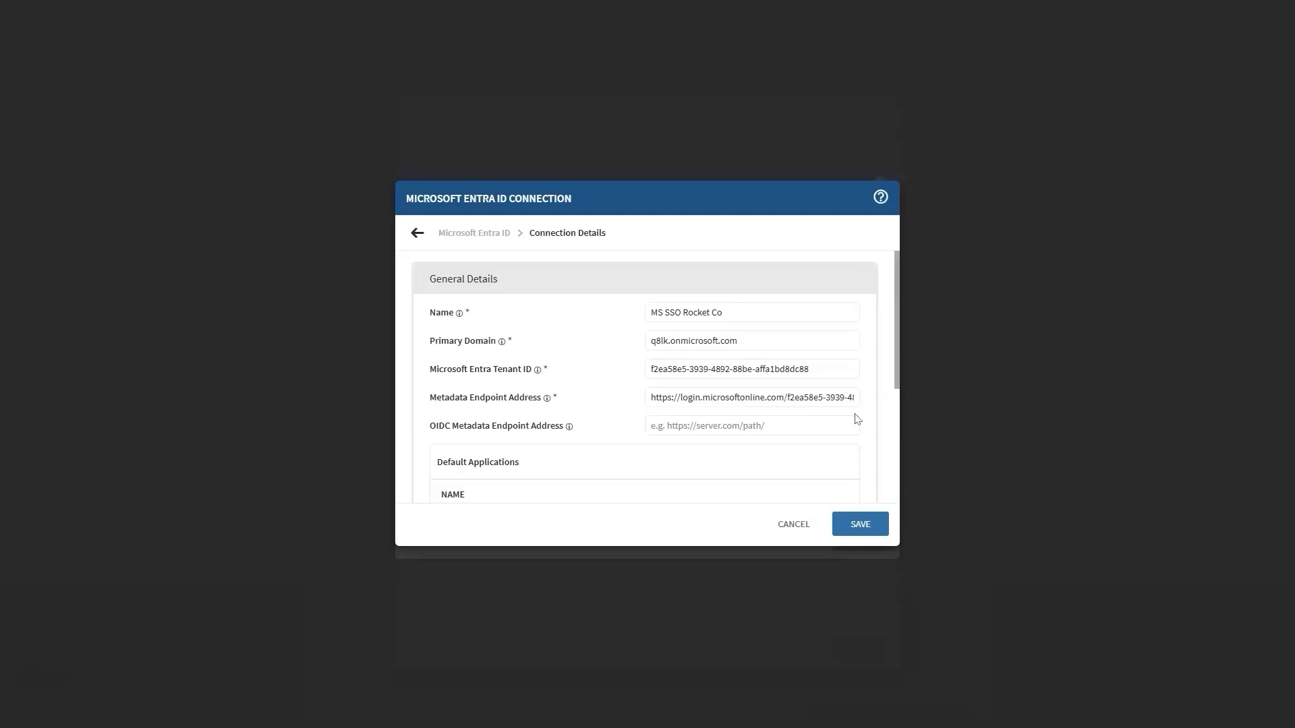
left_click(868, 524)
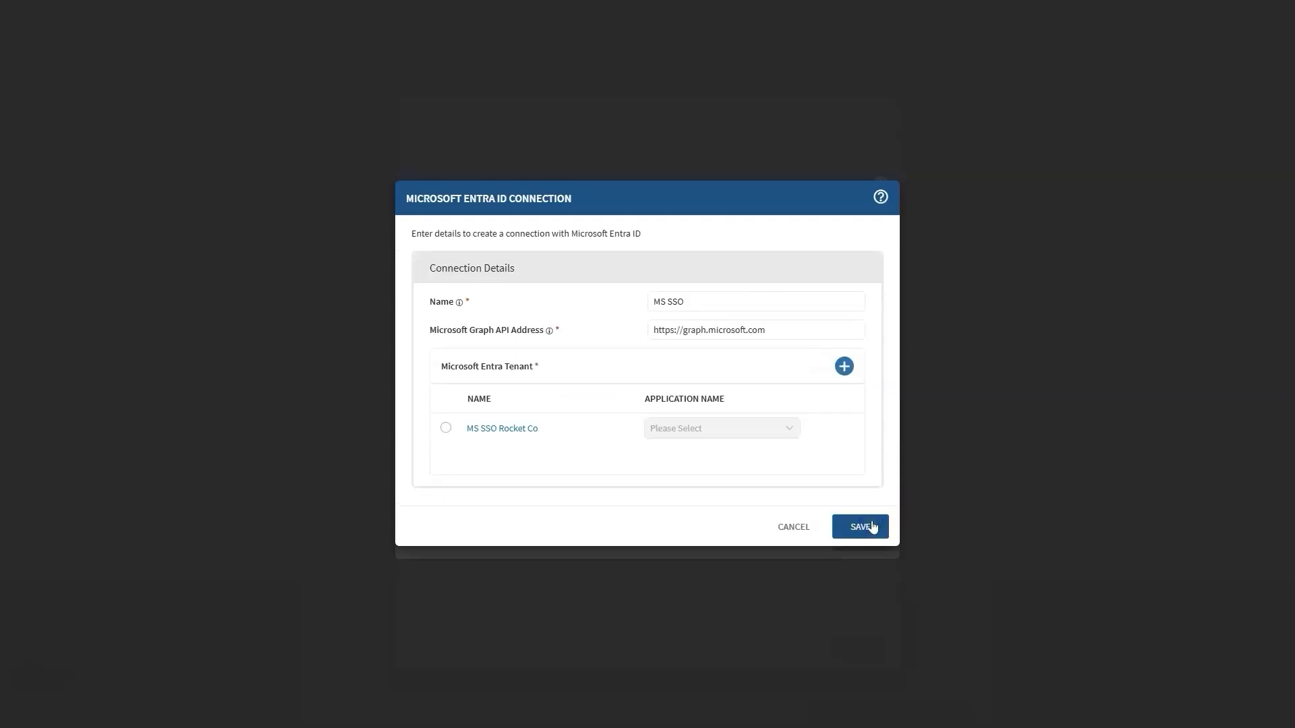
Link the directory to tenant MS SSO Rocket Co using the Microsoft Single Sign-On application.
left_click(445, 430)
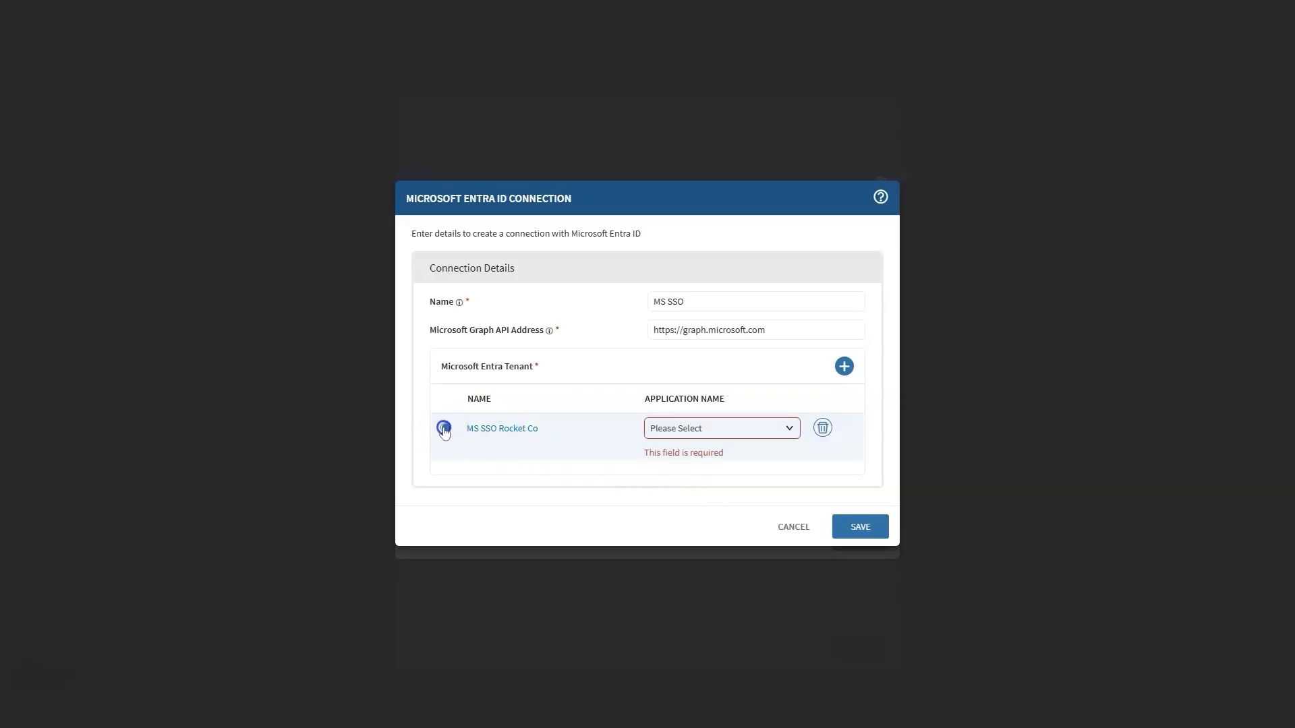
left_click(702, 439)
left_click(709, 453)
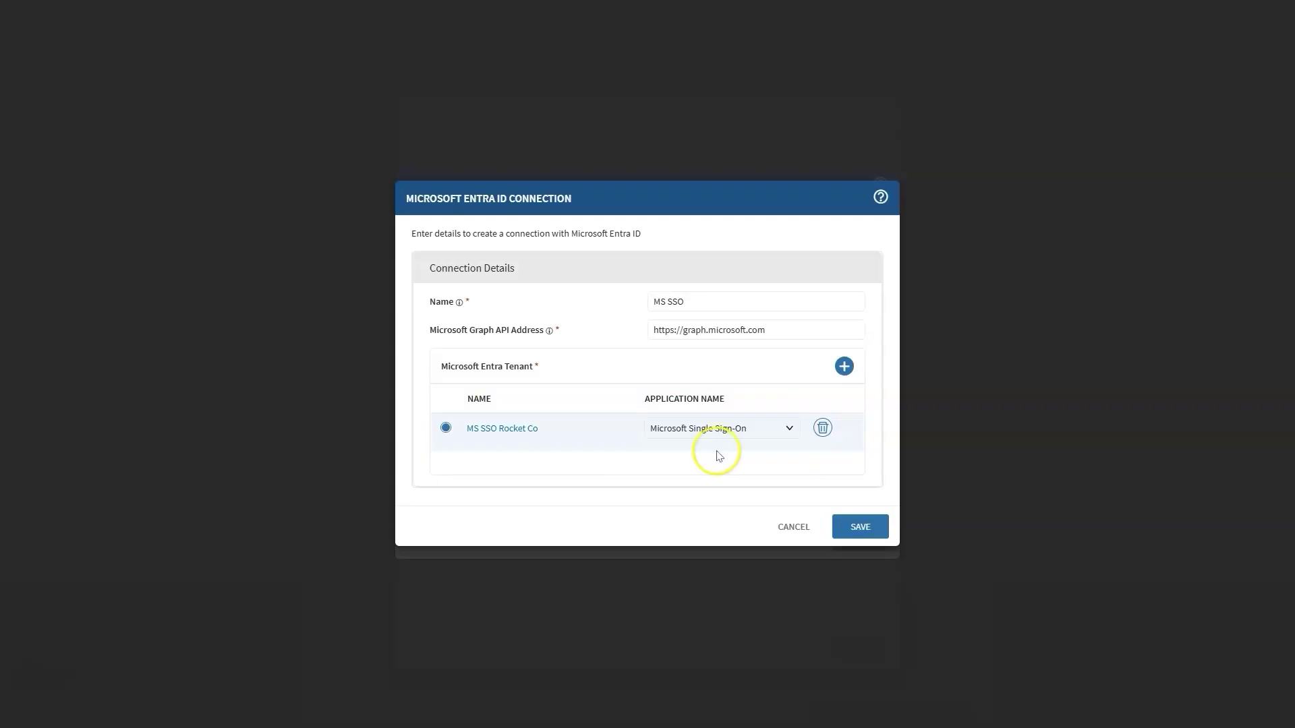
left_click(855, 530)
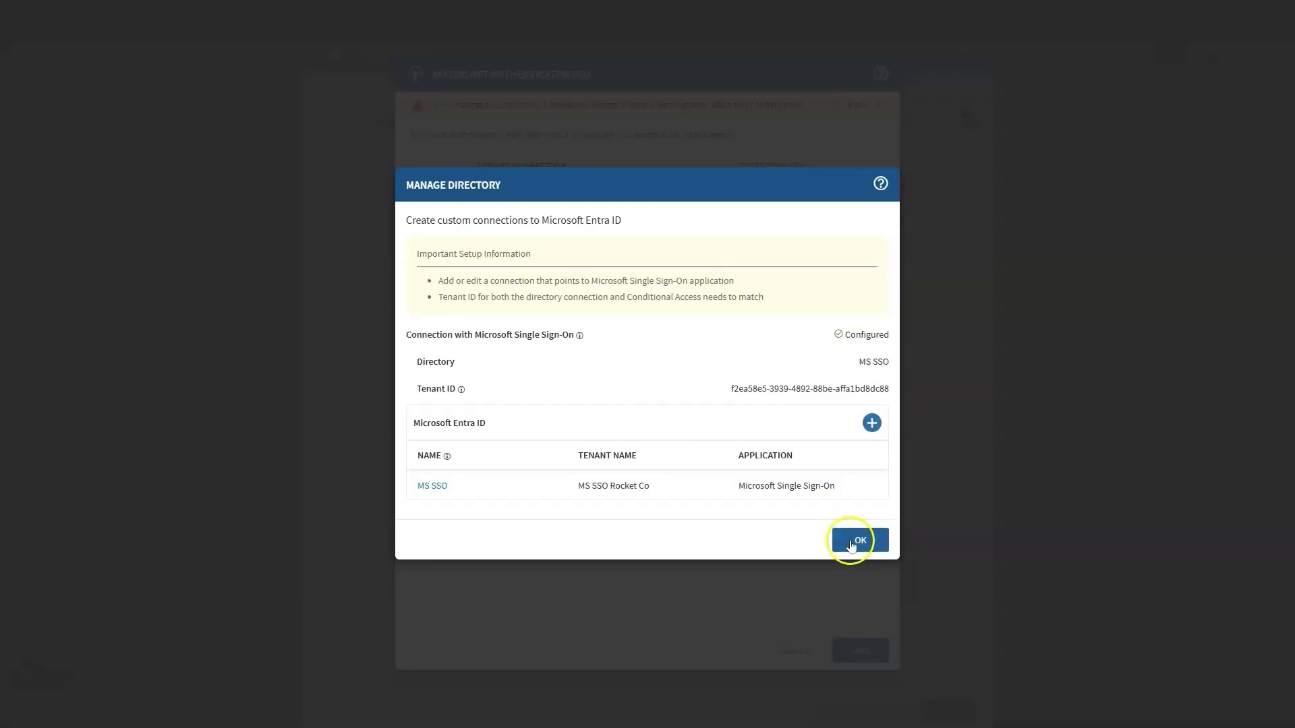
left_click(854, 538)
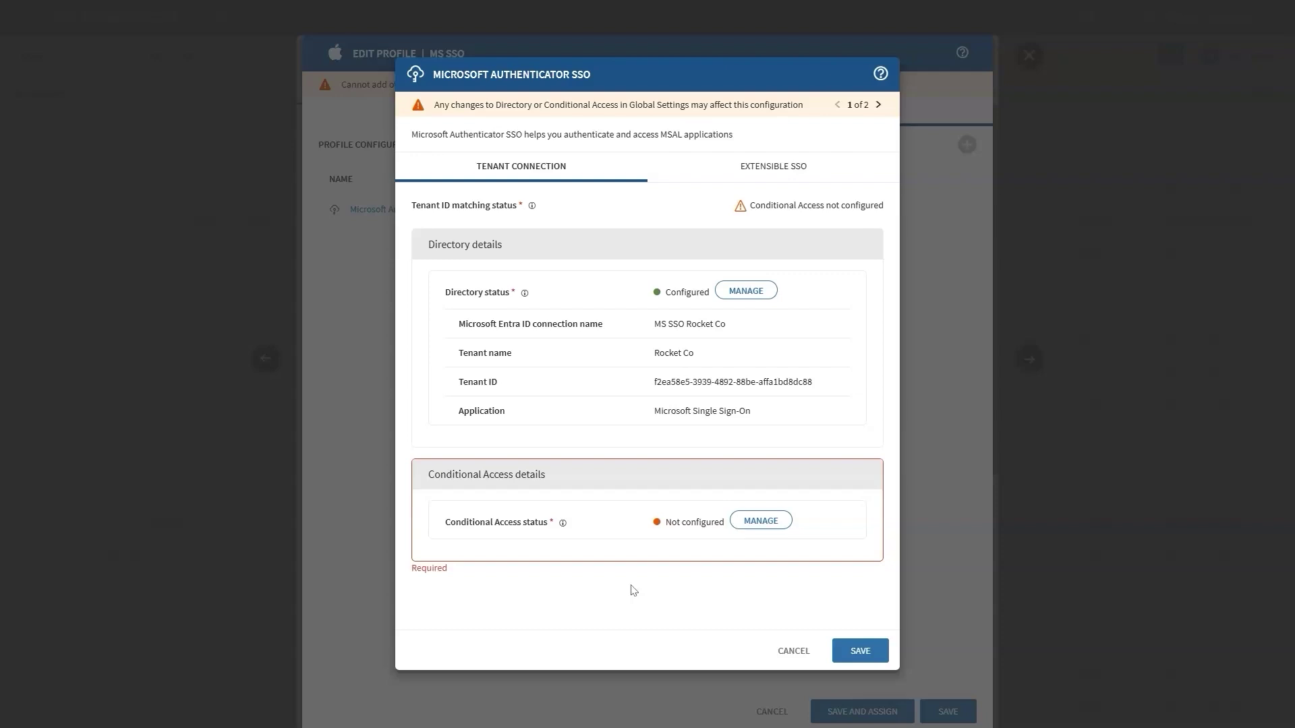
Add Conditional Access credentials with the tenant ID auto-populated, named 'MS Connection'.
left_click(754, 521)
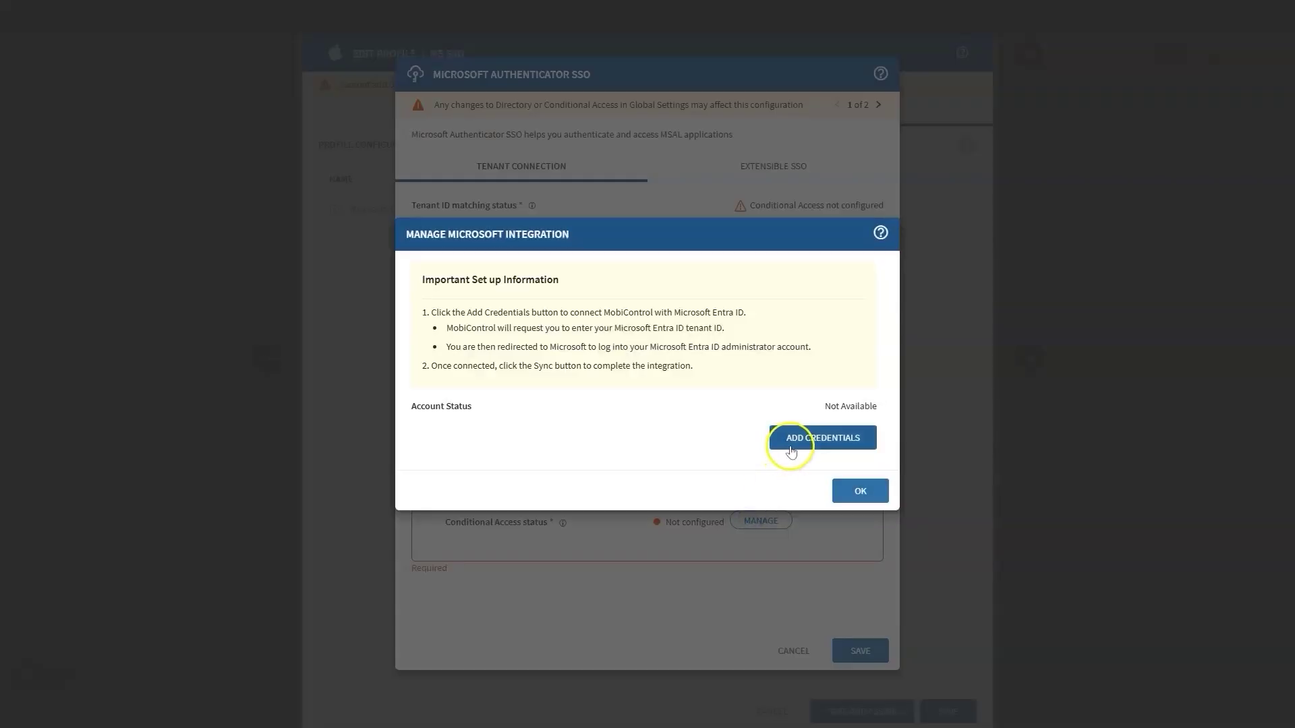
left_click(791, 448)
left_click(775, 435)
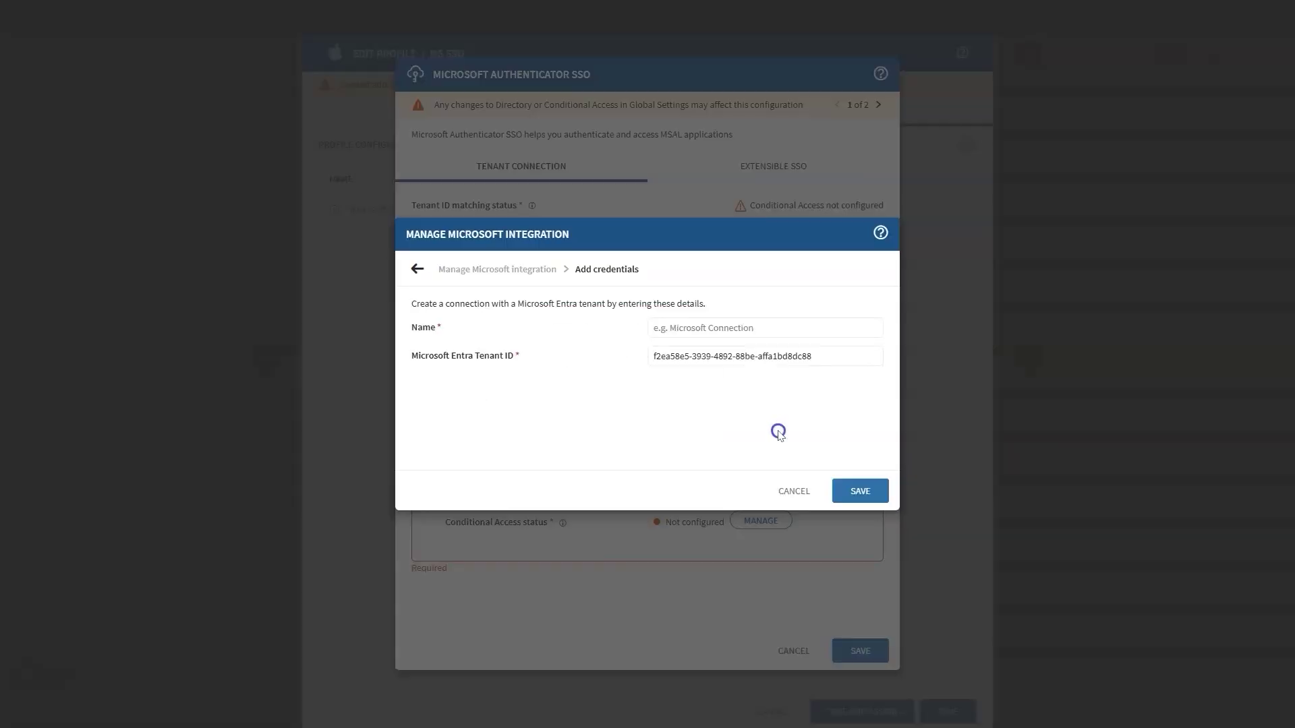
left_click(761, 330)
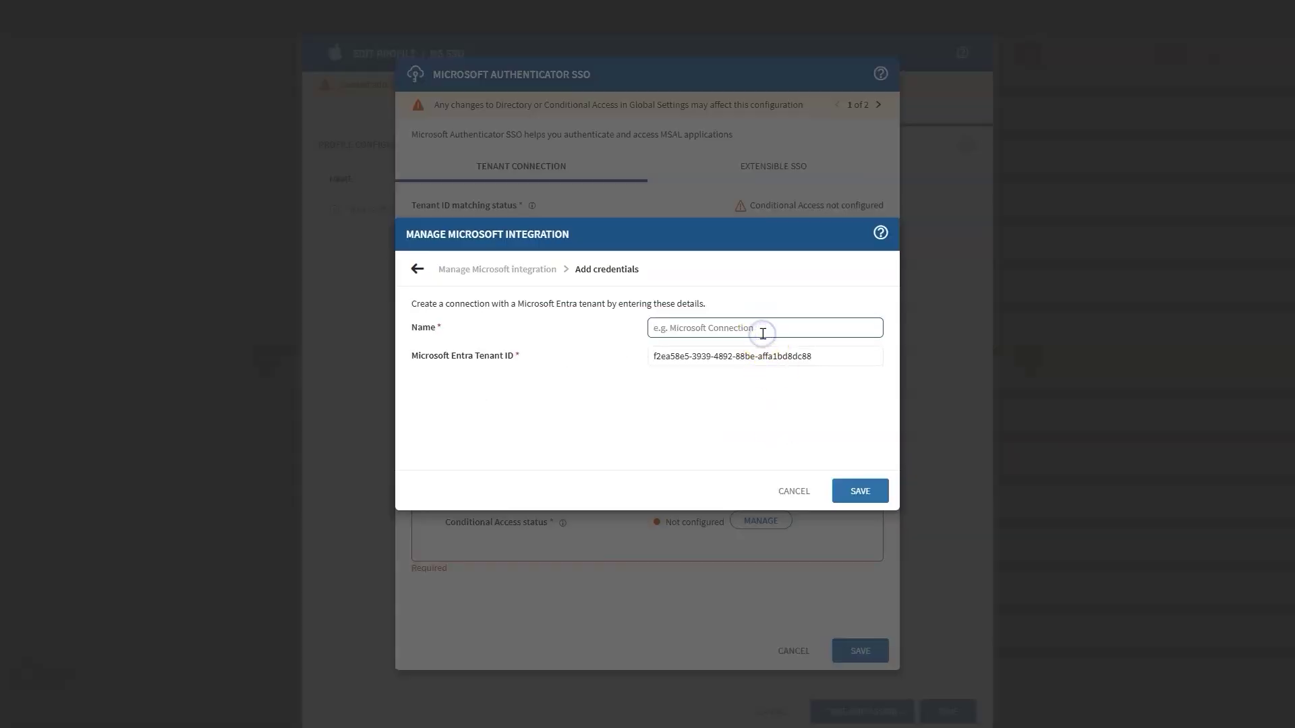
type("MS Connection")
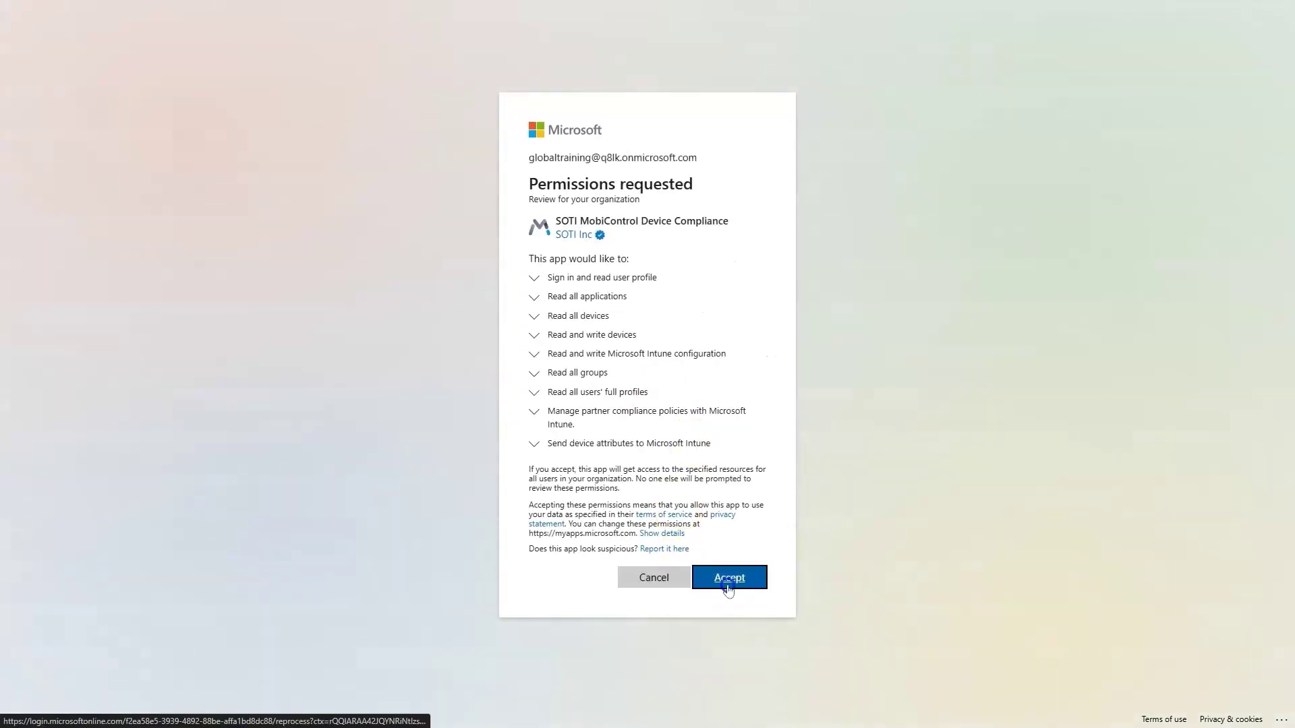
Accept the Device Compliance permissions in Microsoft Entra and return to MobiControl.
left_click(727, 587)
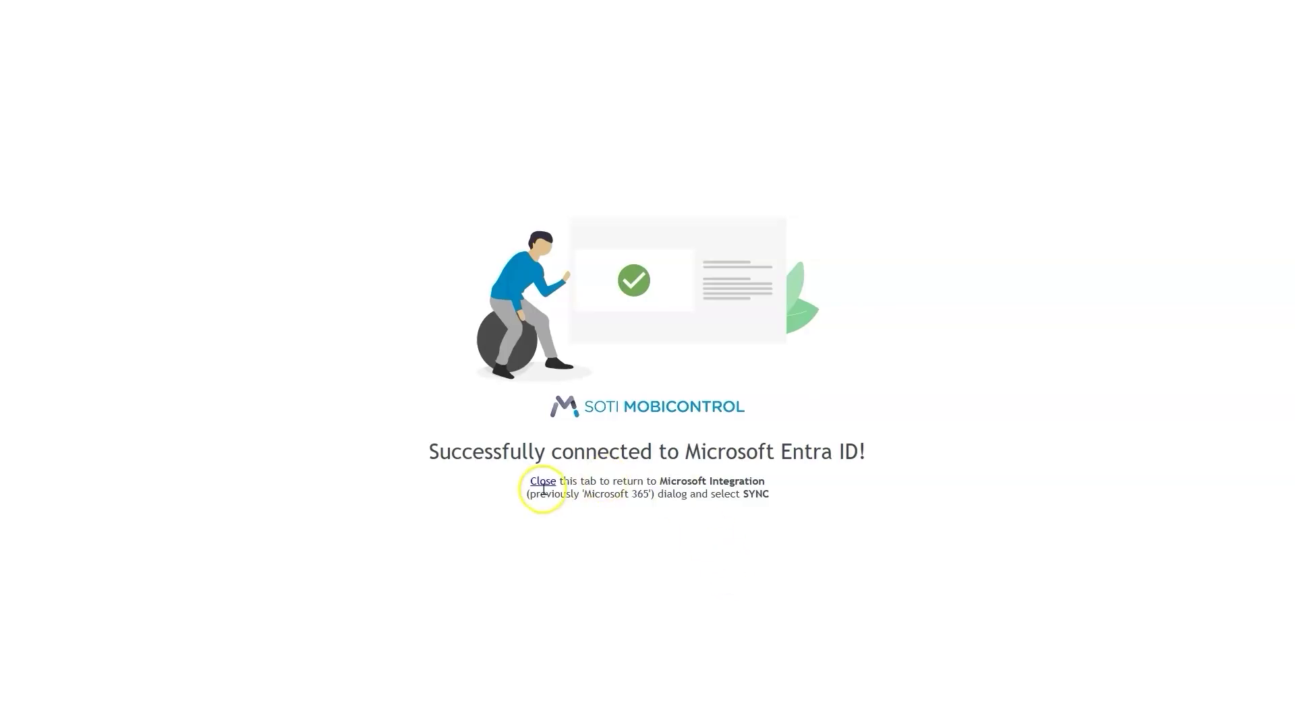
left_click(543, 482)
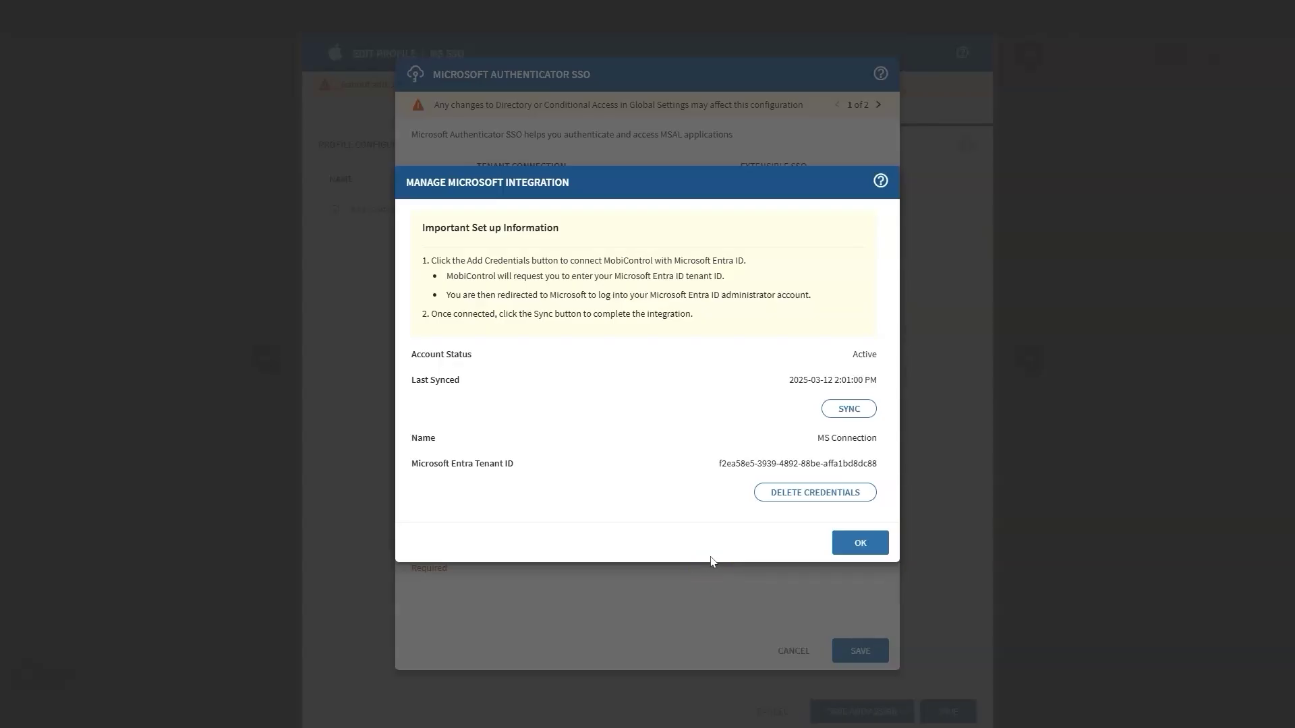
Confirm the login.microsoftonline.com URL prefix under Extensible SSO and save the Authenticator SSO configuration.
left_click(857, 542)
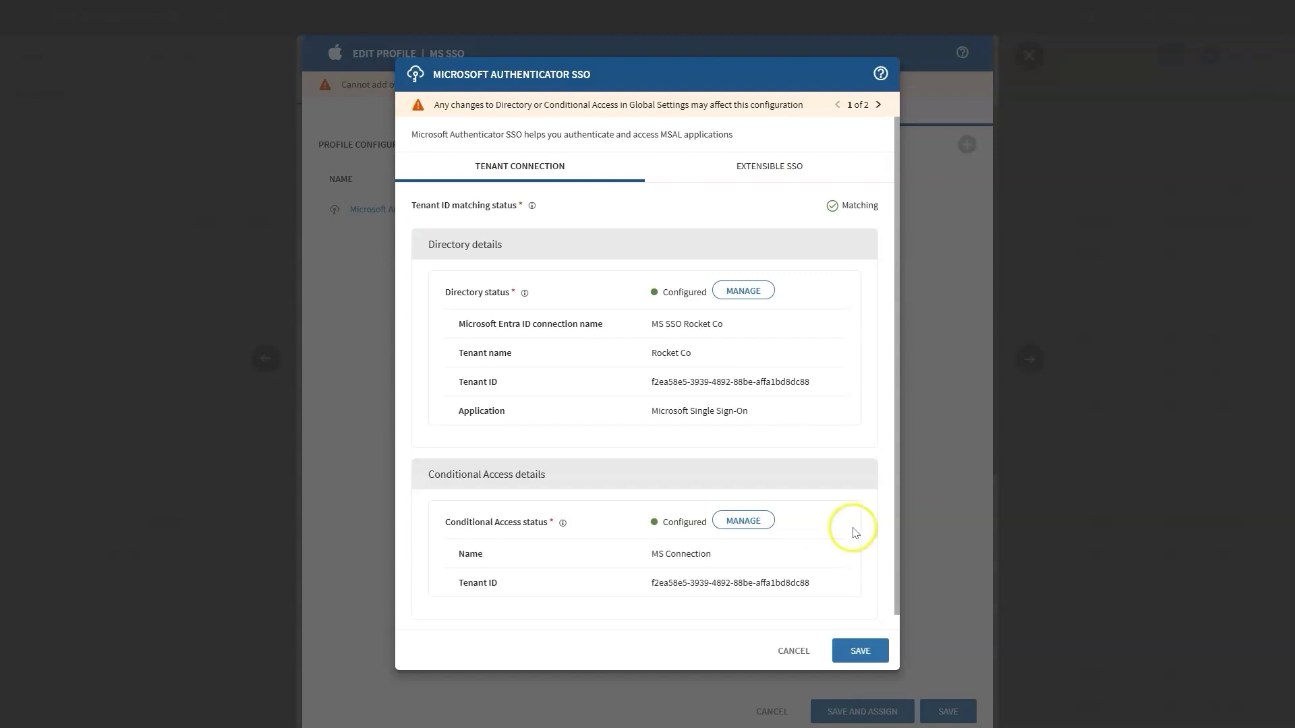
left_click(767, 172)
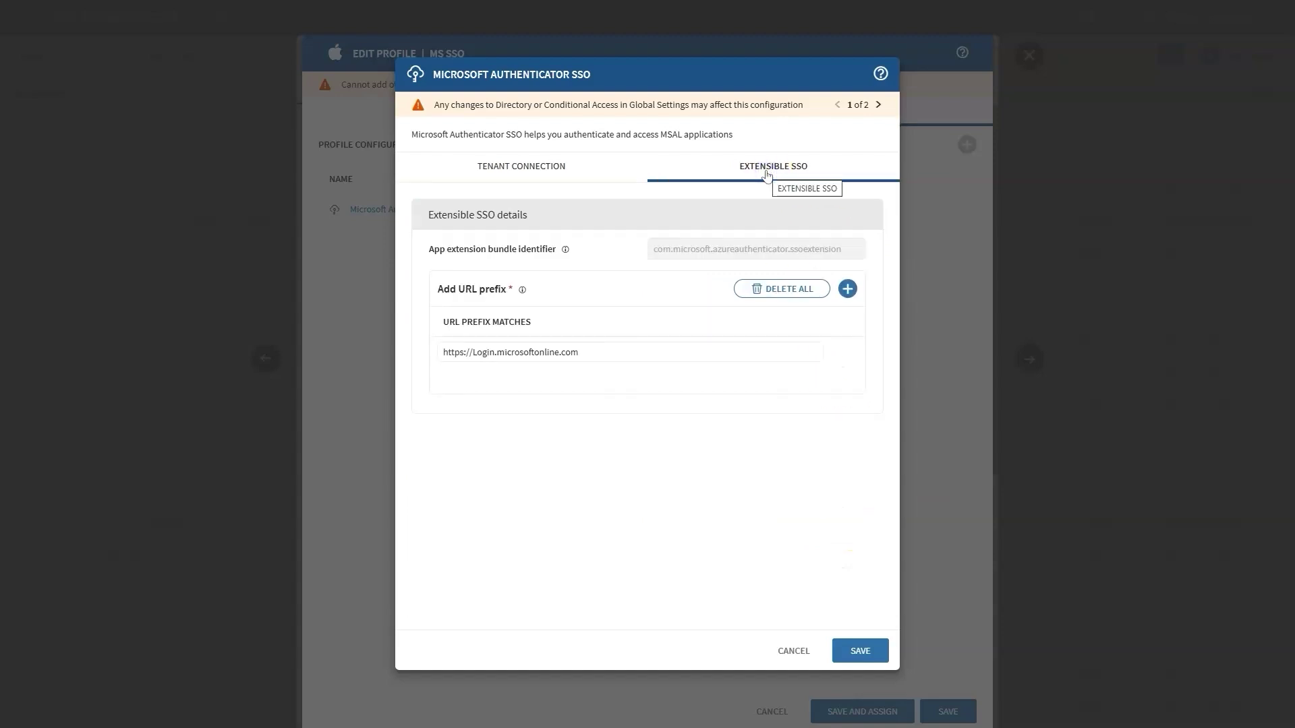
left_click(657, 352)
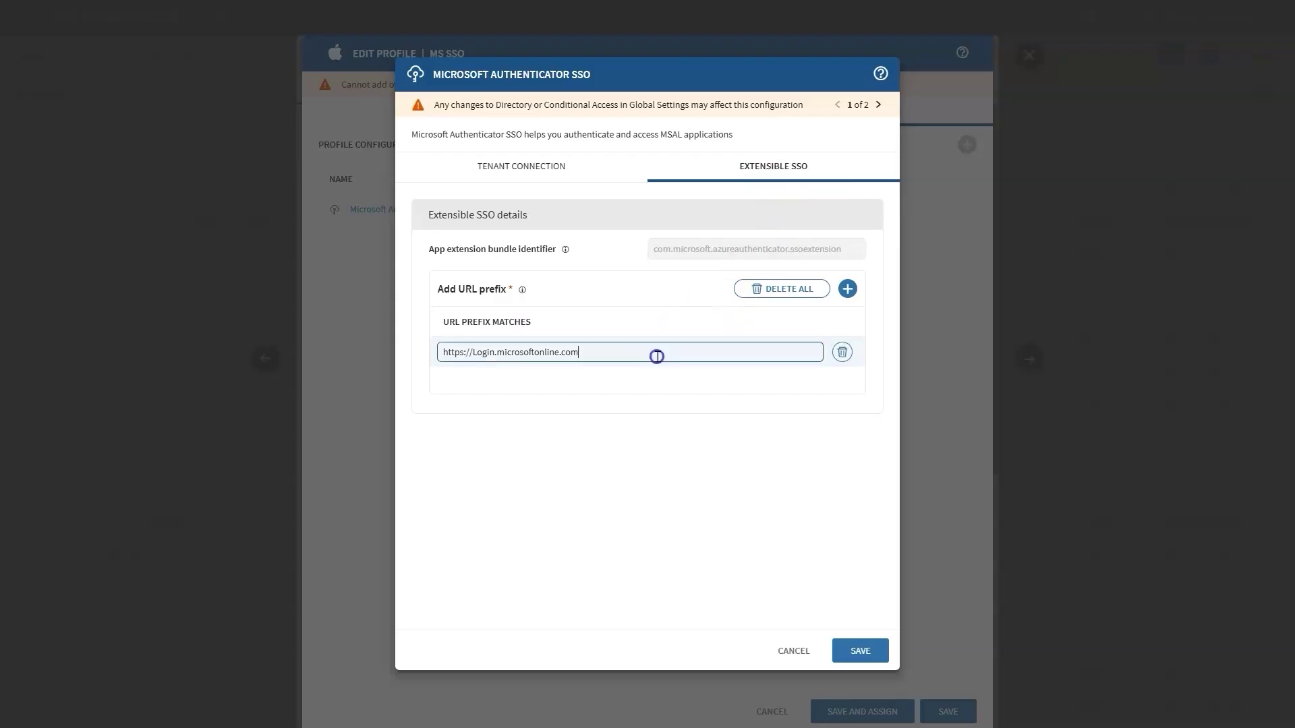
left_click(666, 357)
left_click(860, 651)
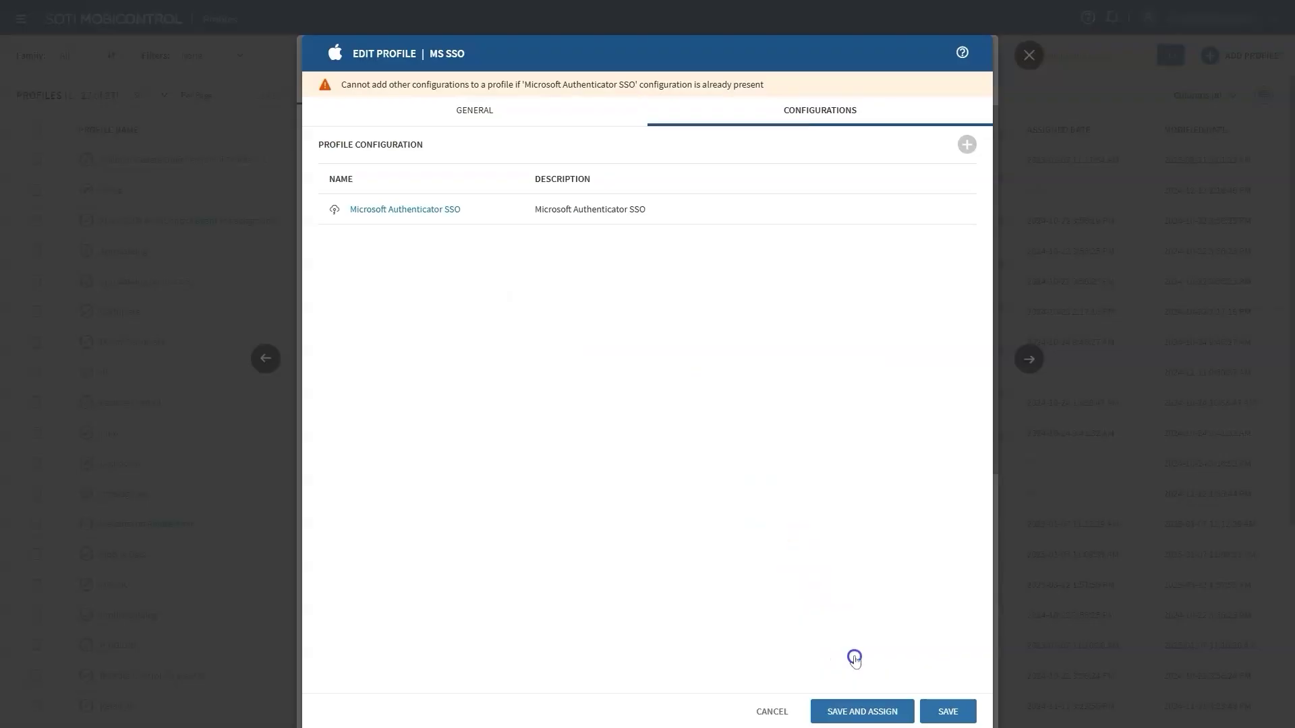
Save and assign the MS SSO profile, then move to App Policies.
left_click(864, 708)
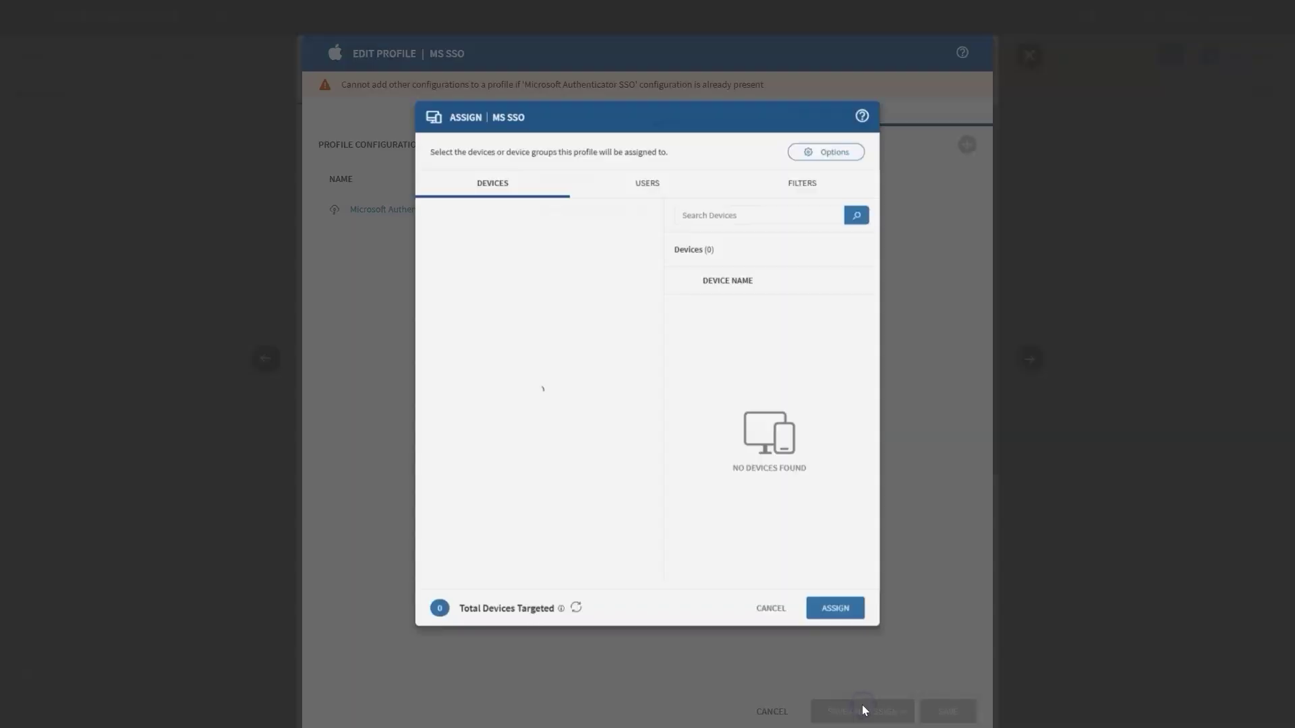
left_click(853, 628)
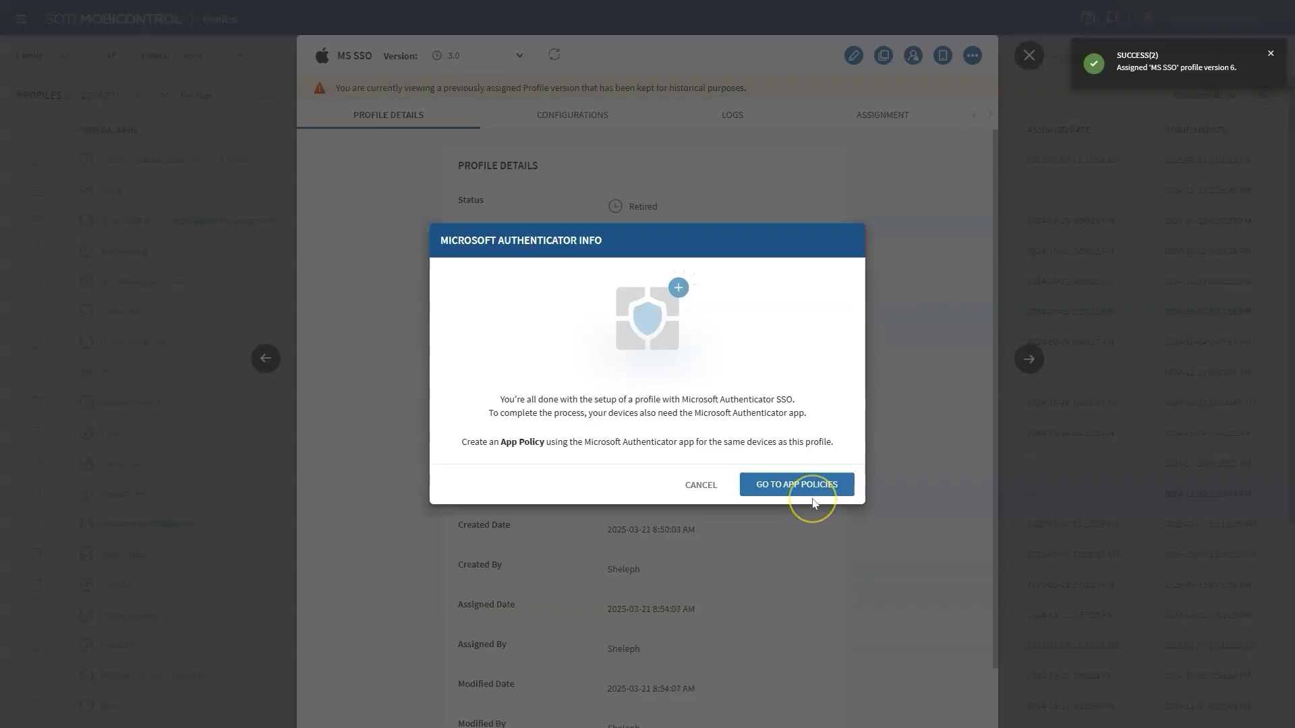
left_click(796, 485)
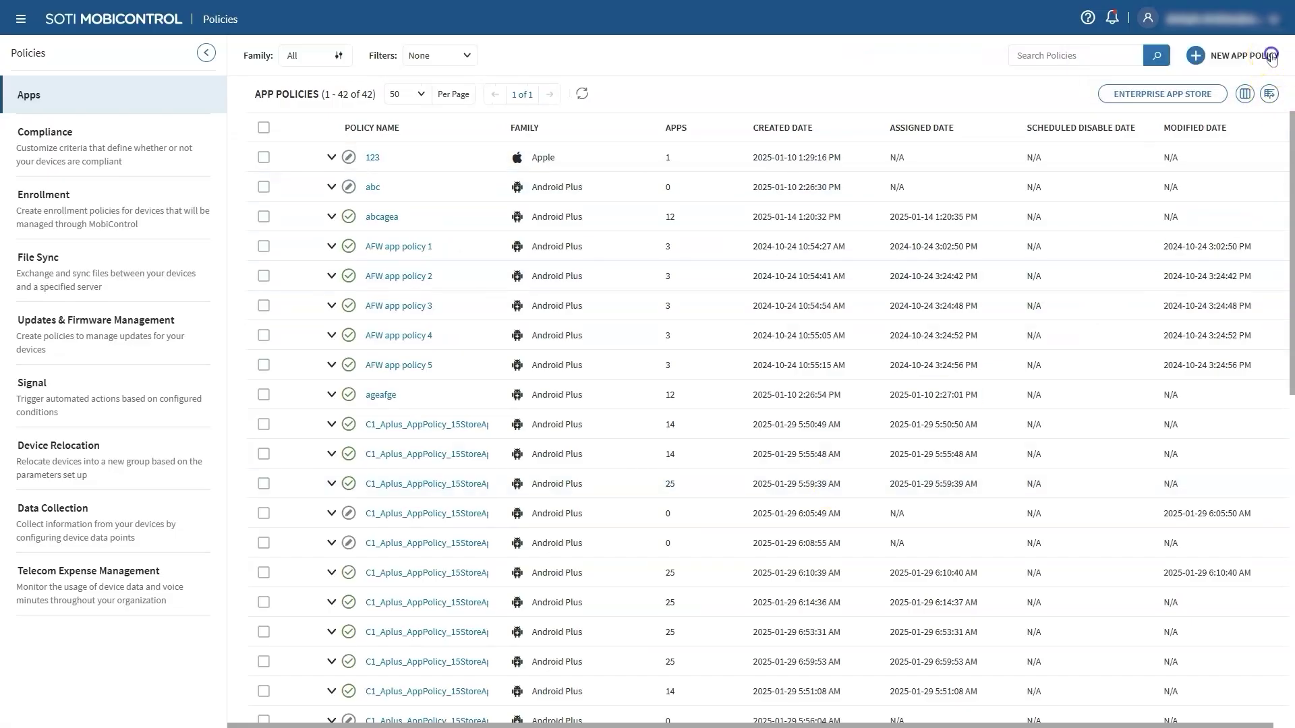
Begin a new Apple iOS/iPadOS app policy named 'MS SSO' and show its empty Apps list.
left_click(1269, 54)
left_click(567, 409)
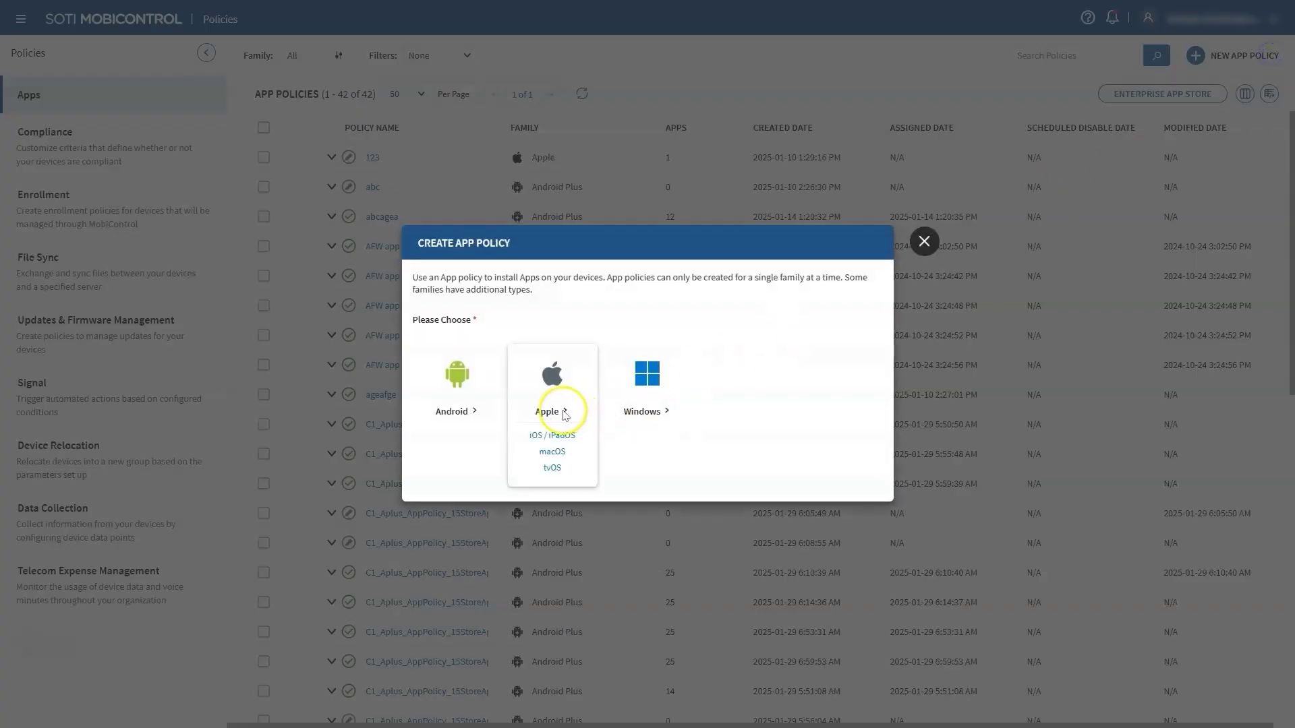
left_click(570, 439)
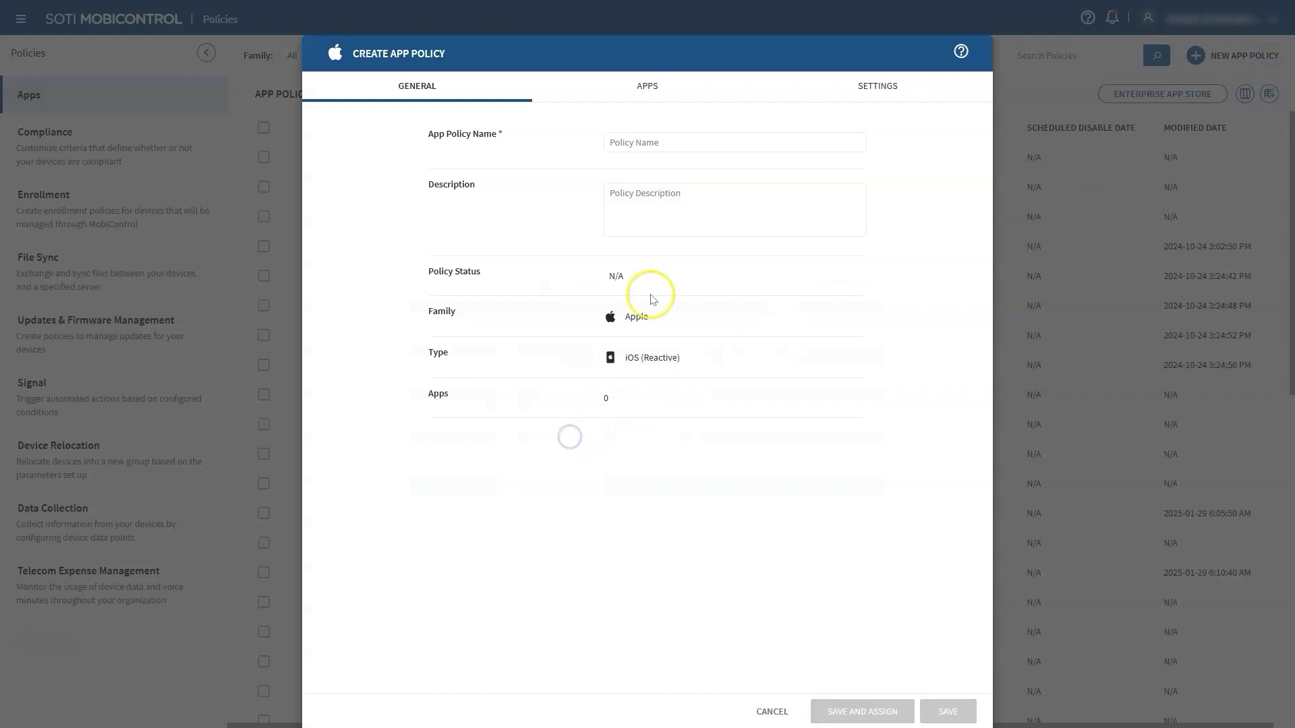
left_click(682, 143)
type("MS SSO")
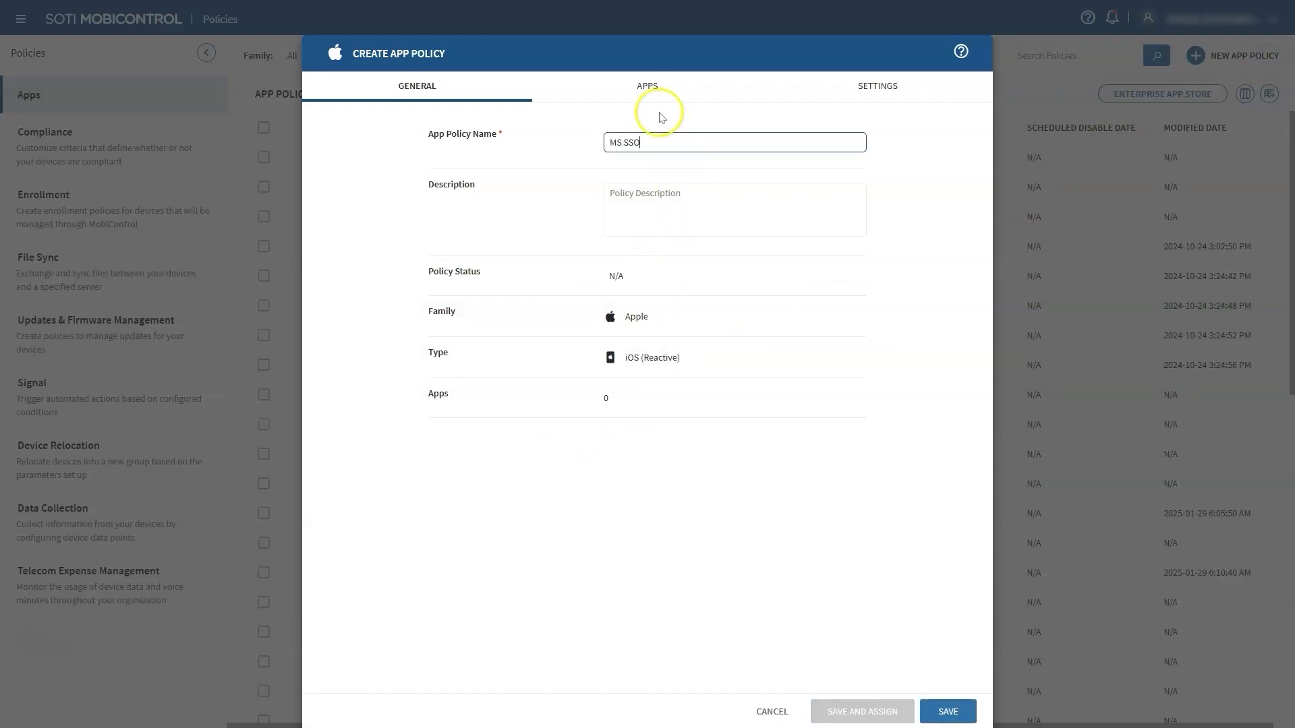
left_click(647, 91)
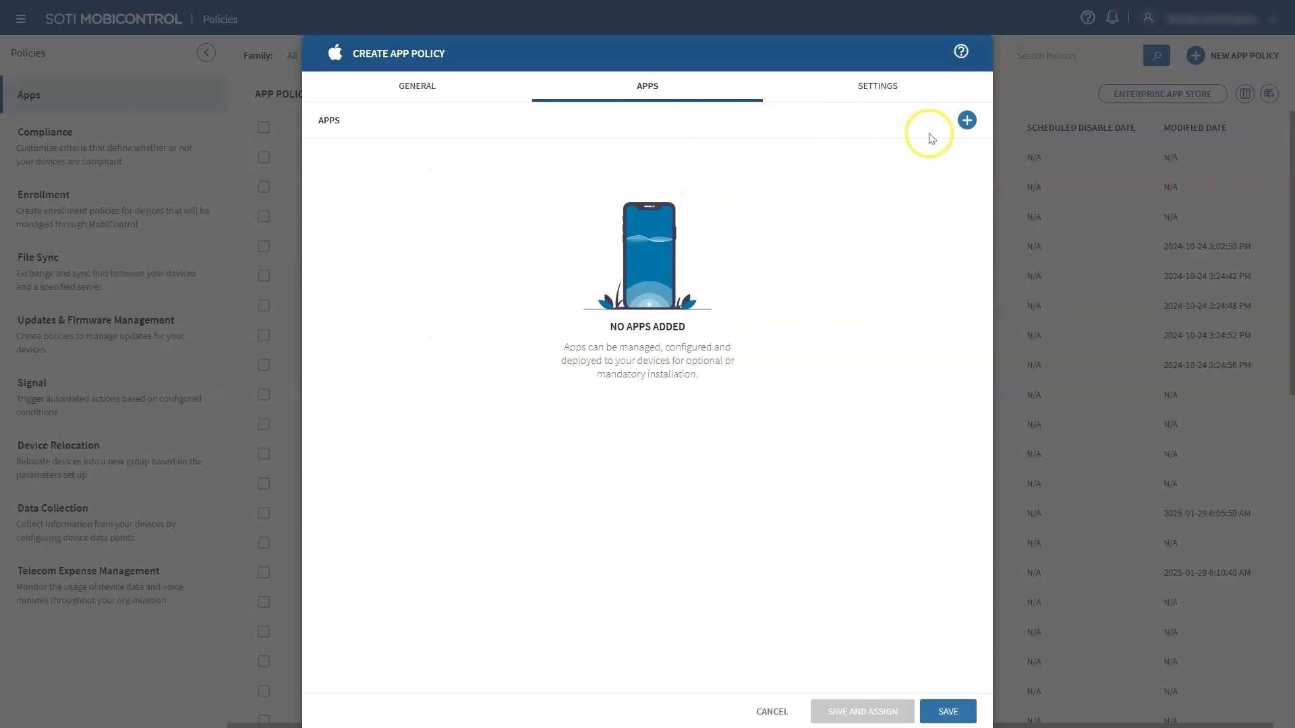
Find and select Microsoft Authenticator from the App Store as a new policy app.
left_click(966, 120)
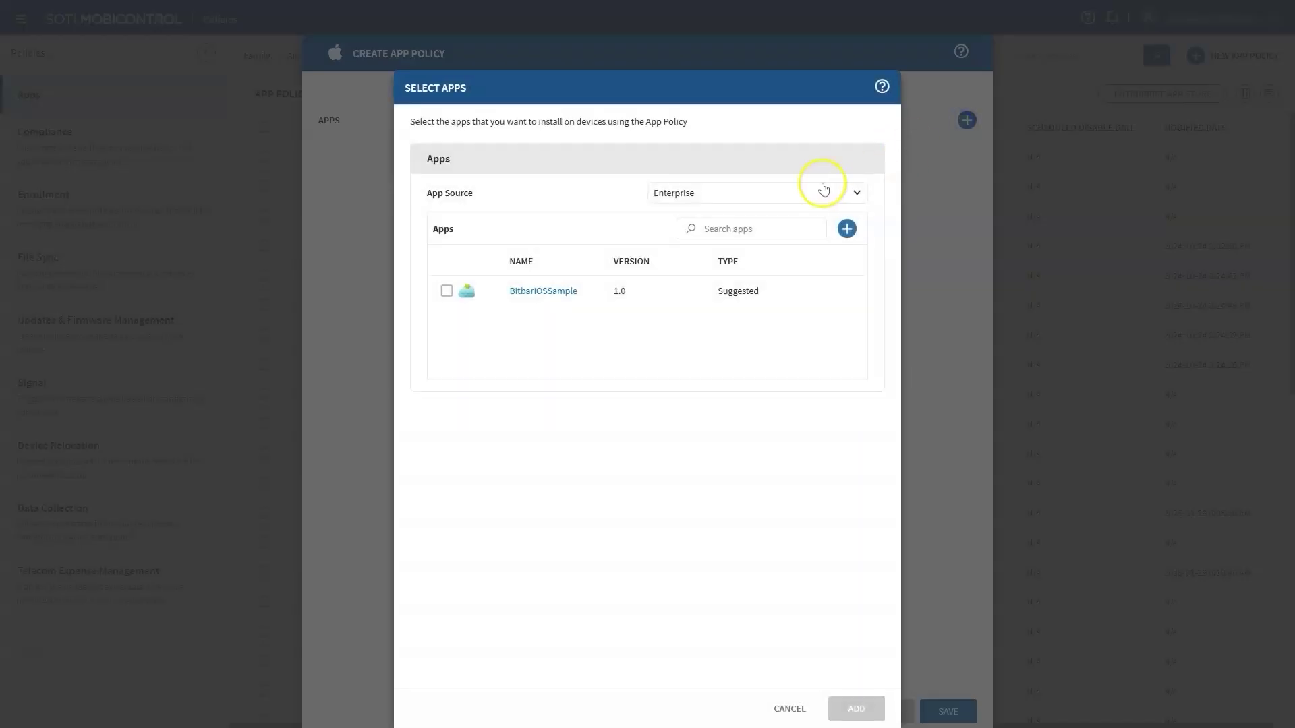
left_click(675, 195)
left_click(700, 241)
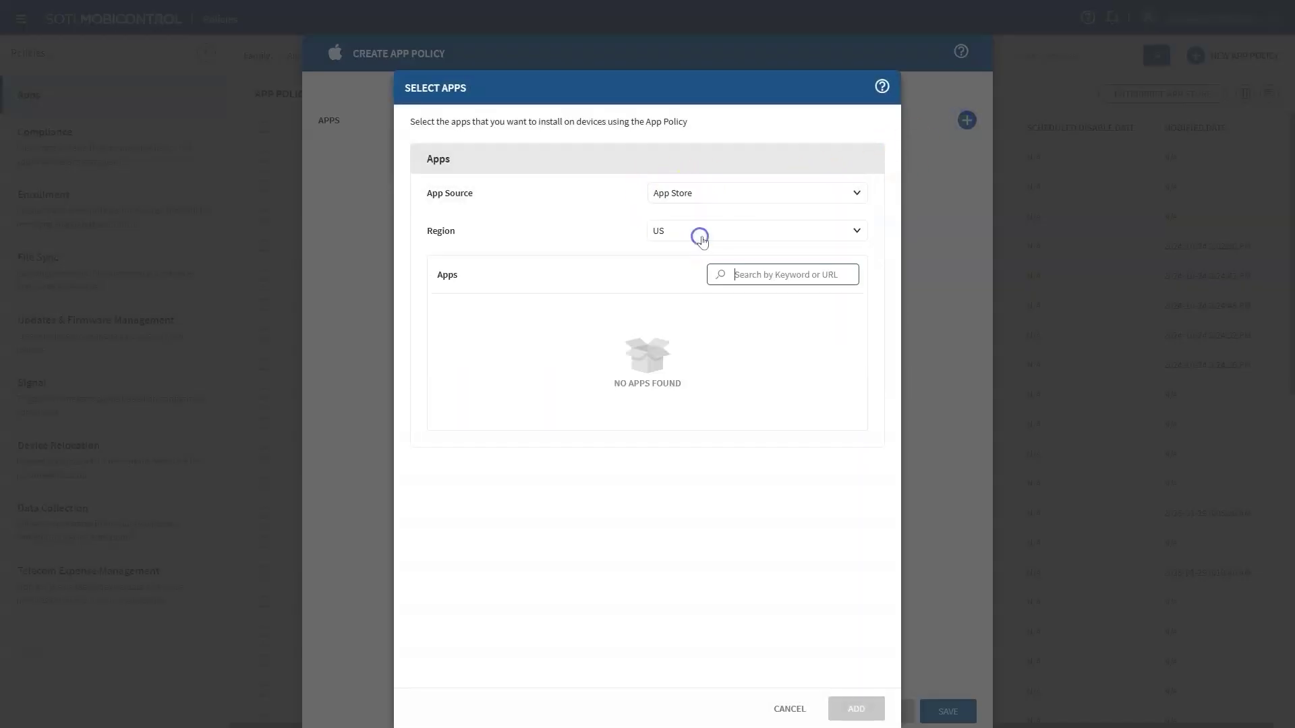
left_click(726, 275)
type("Microsoft A")
left_click(839, 403)
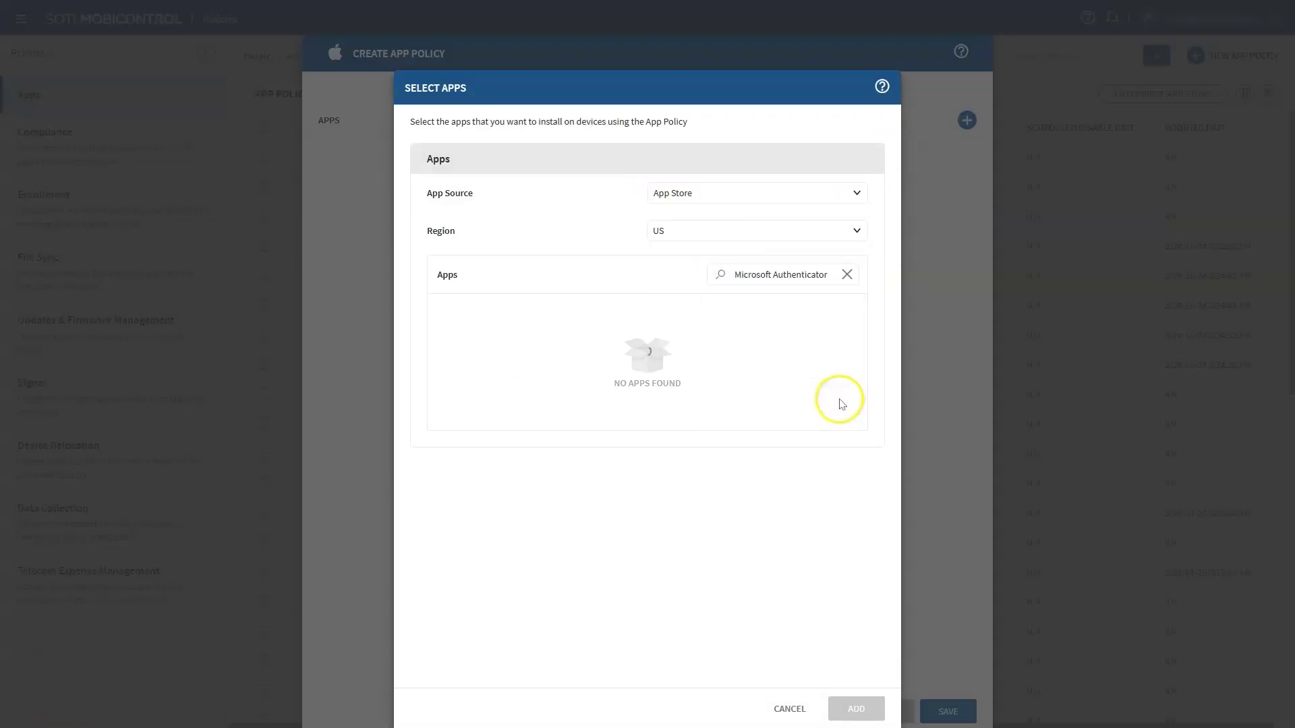
Set Authenticator to Mandatory with Prevent removal enabled, and add it to the policy.
left_click(473, 338)
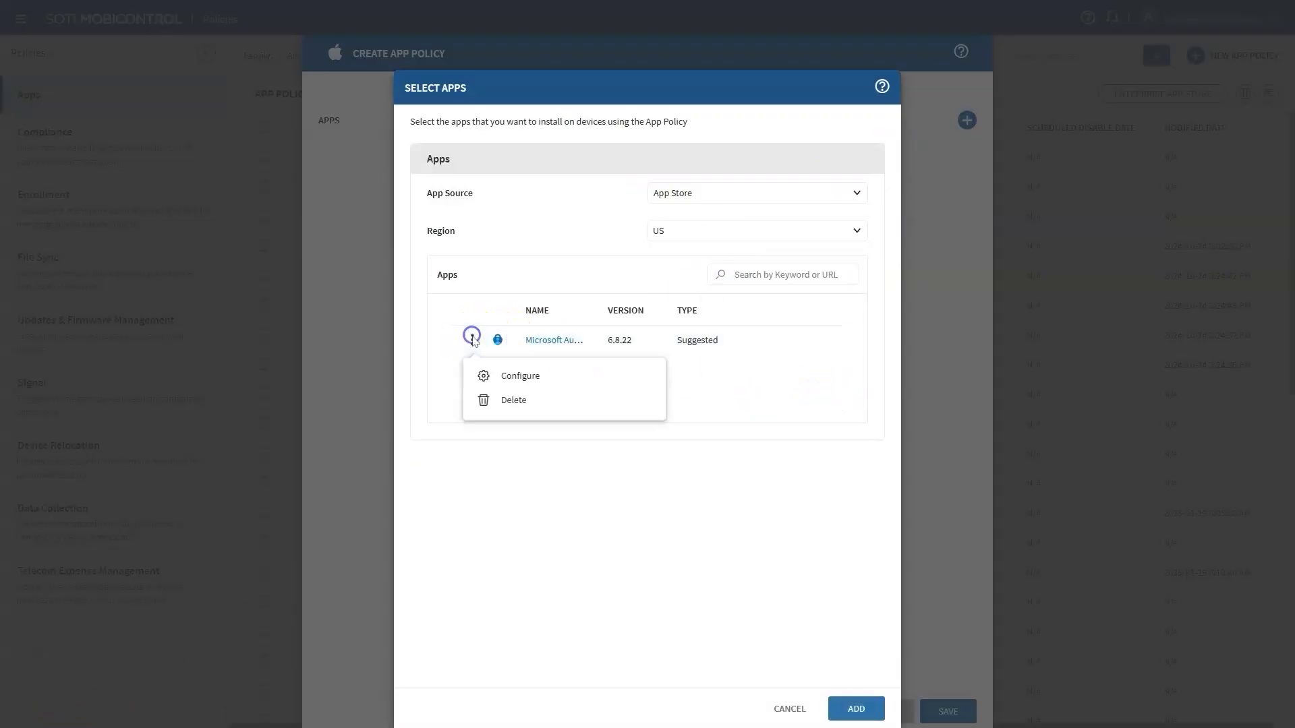
left_click(484, 374)
left_click(424, 228)
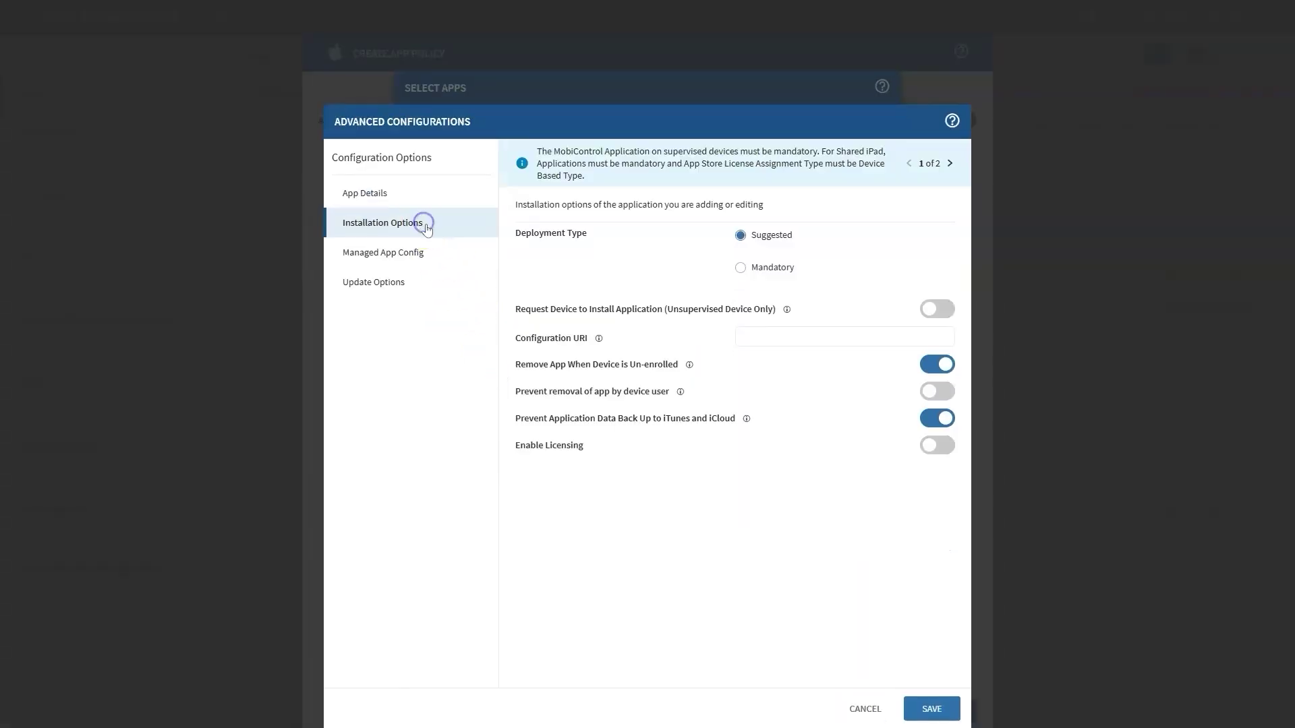
left_click(738, 268)
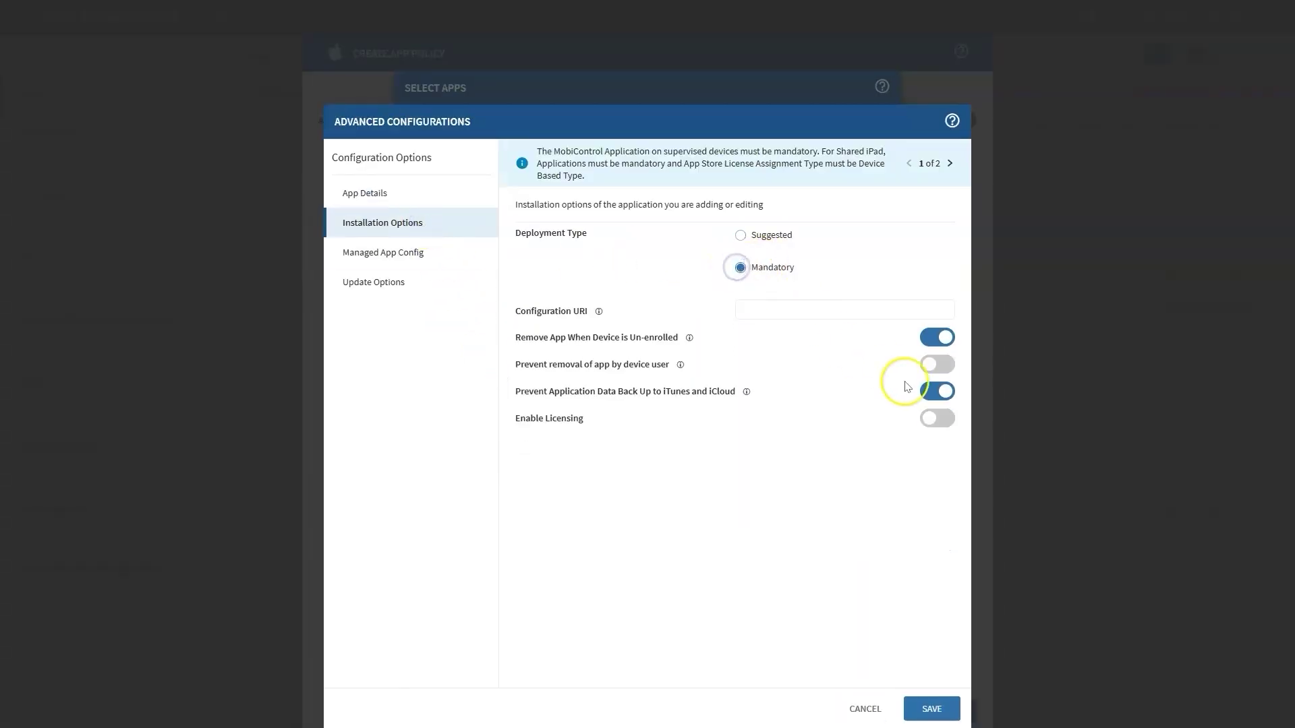
left_click(937, 364)
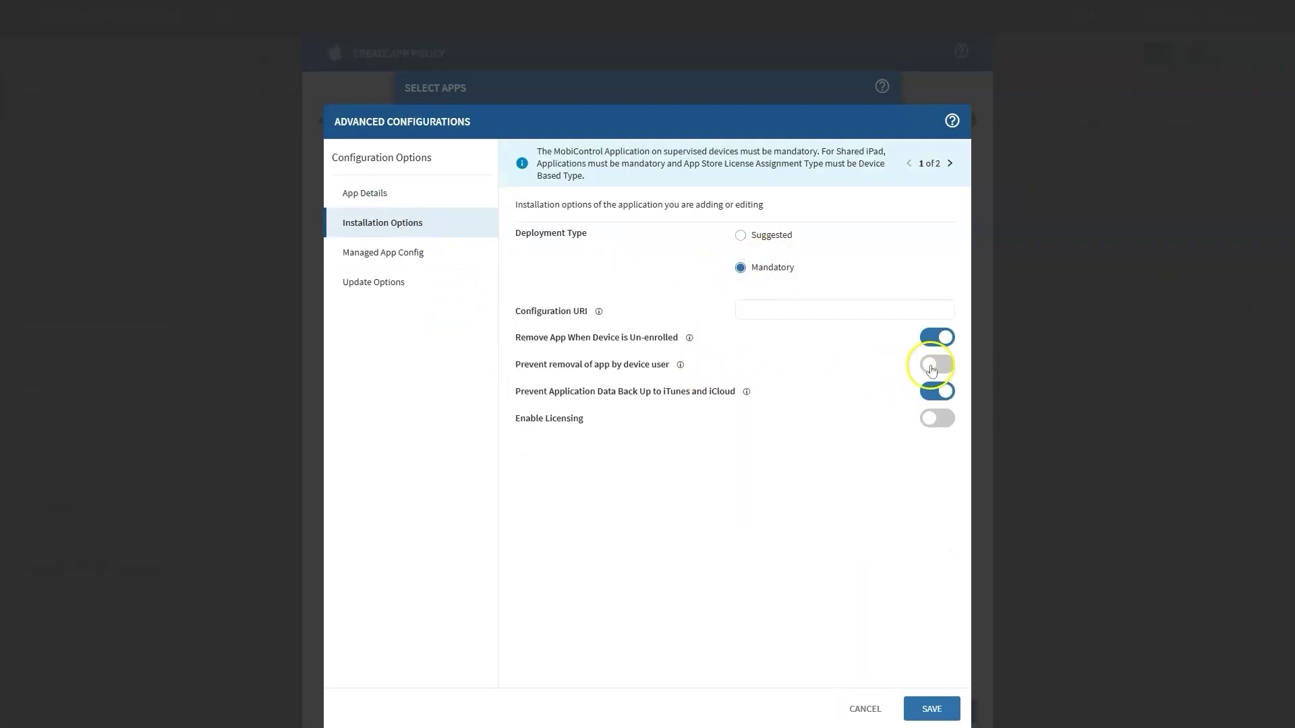
left_click(929, 708)
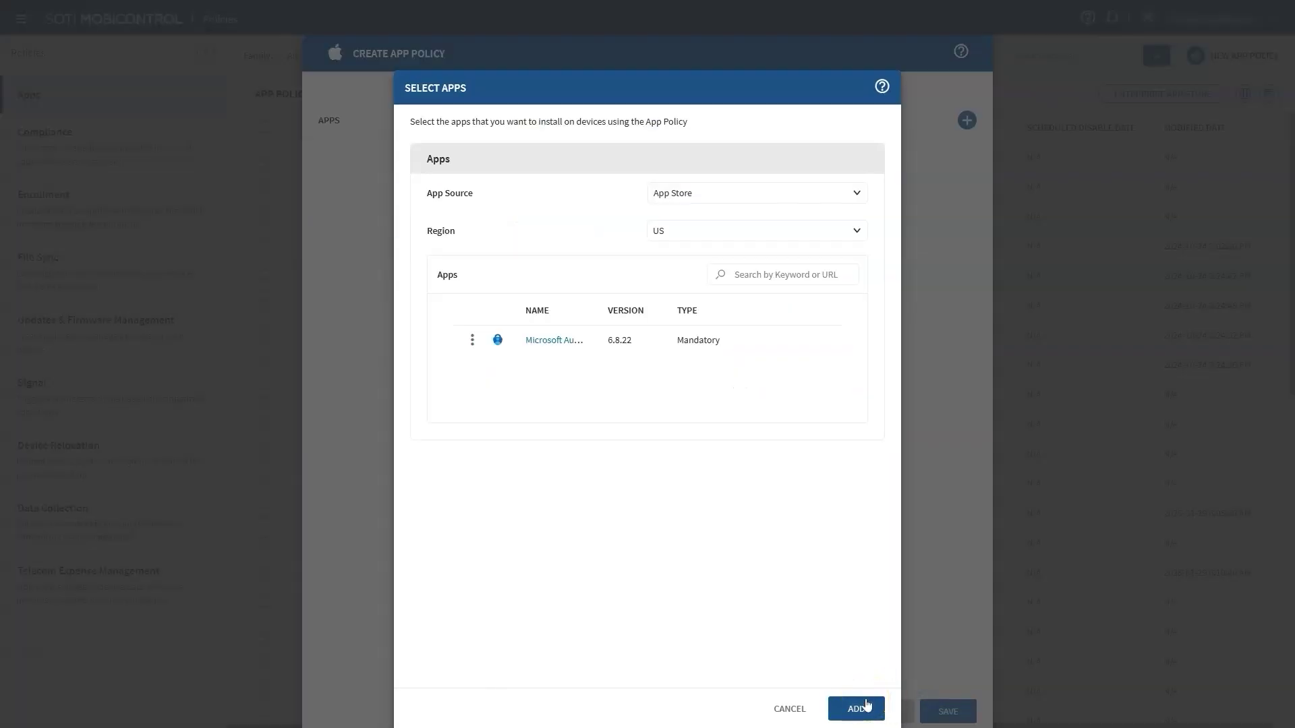
left_click(866, 705)
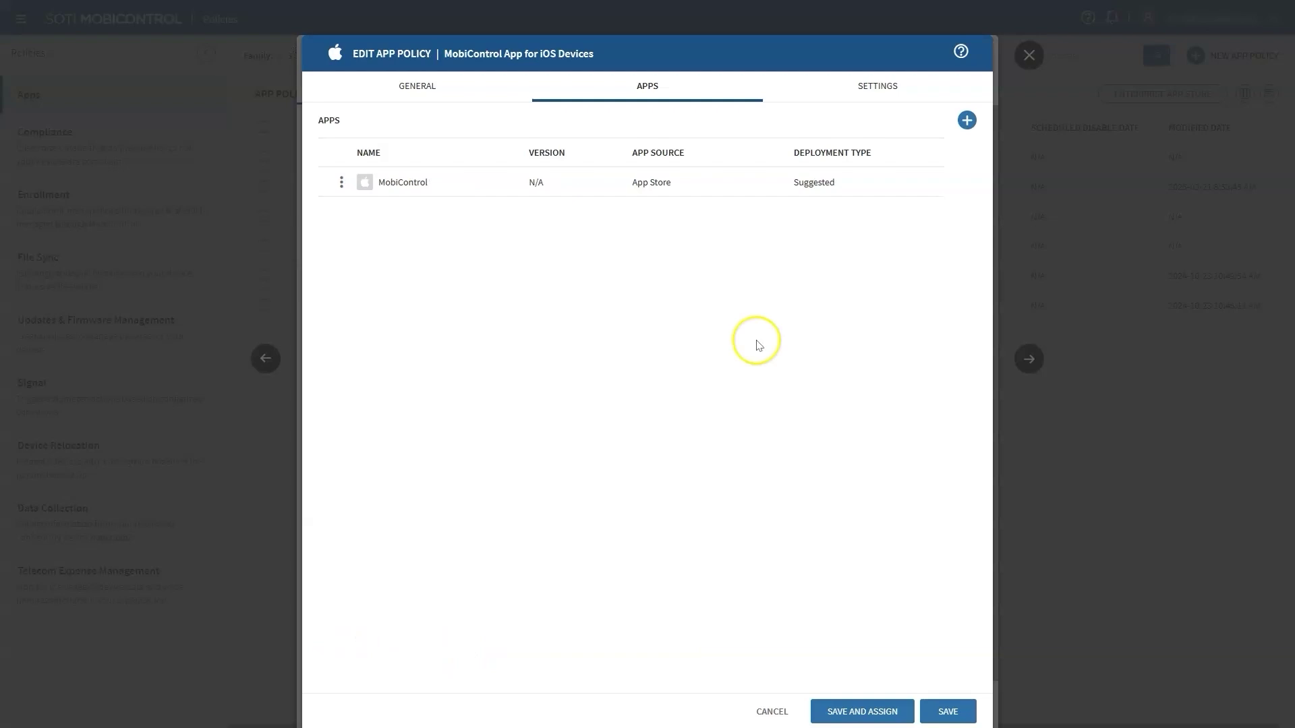
Make MobiControl a Mandatory, non-removable install, then save and assign the iOS devices policy.
left_click(341, 182)
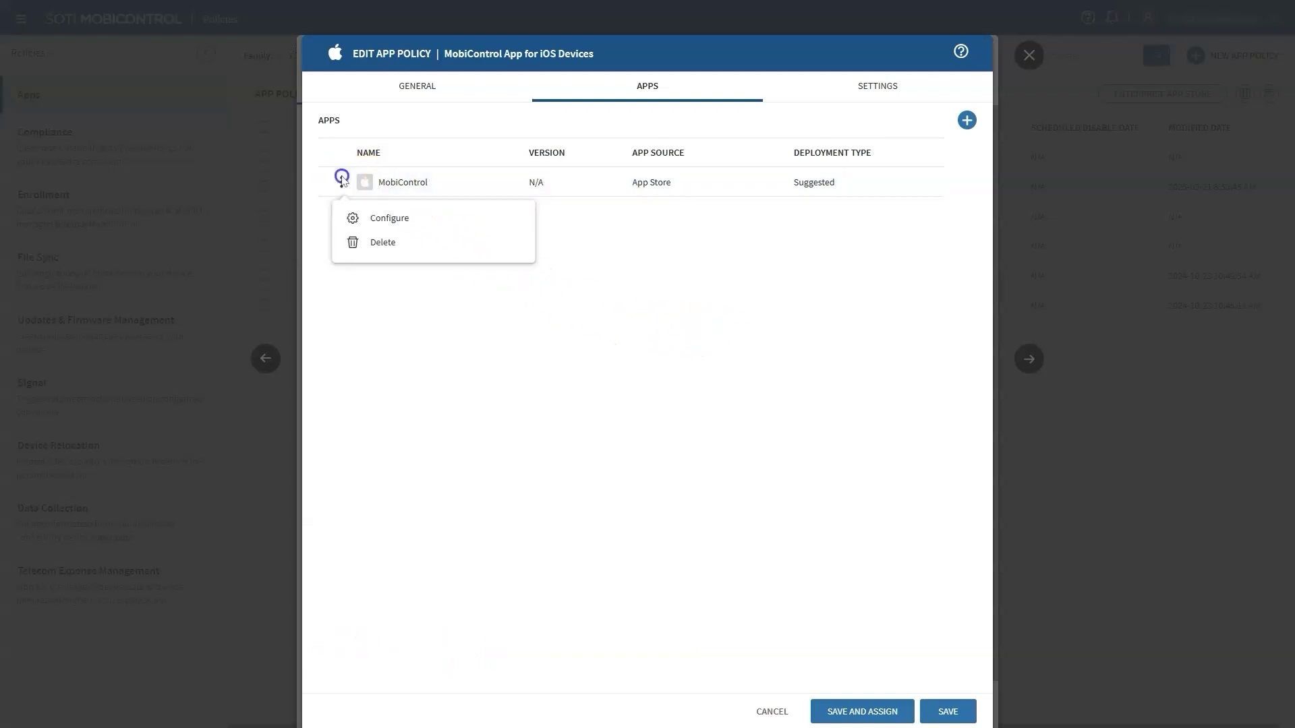
left_click(398, 219)
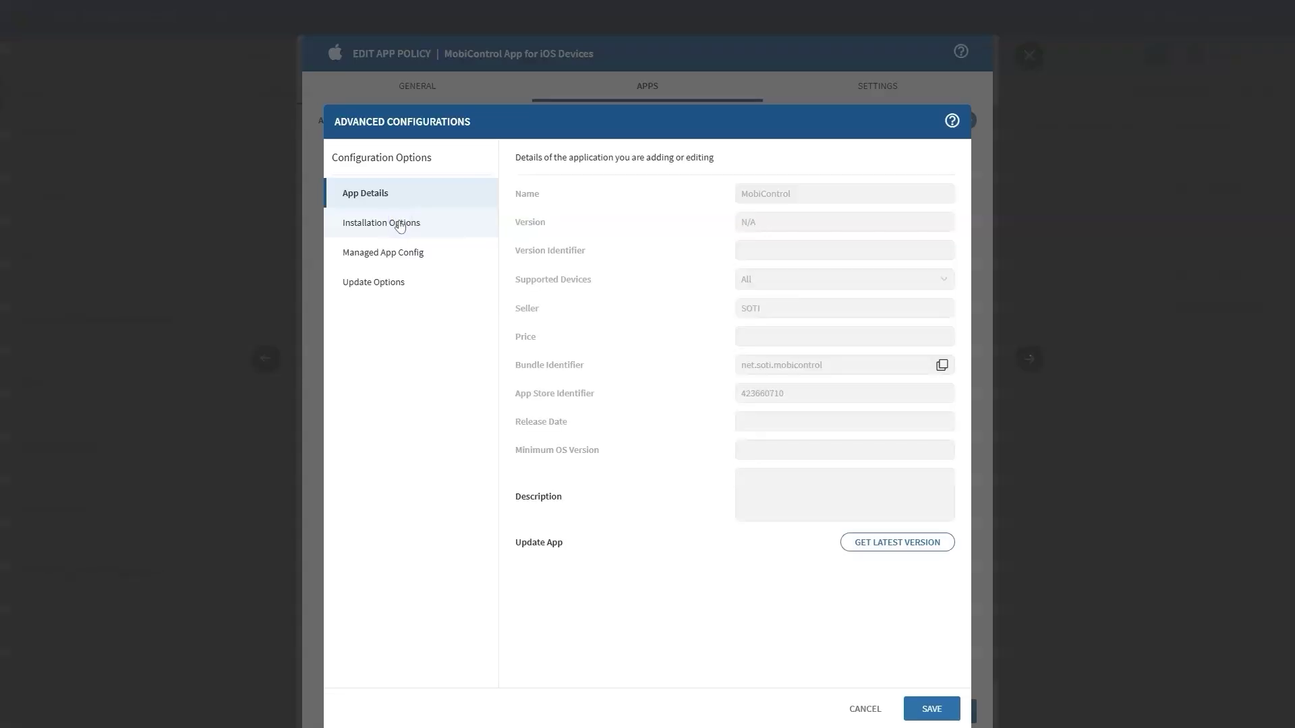
left_click(399, 225)
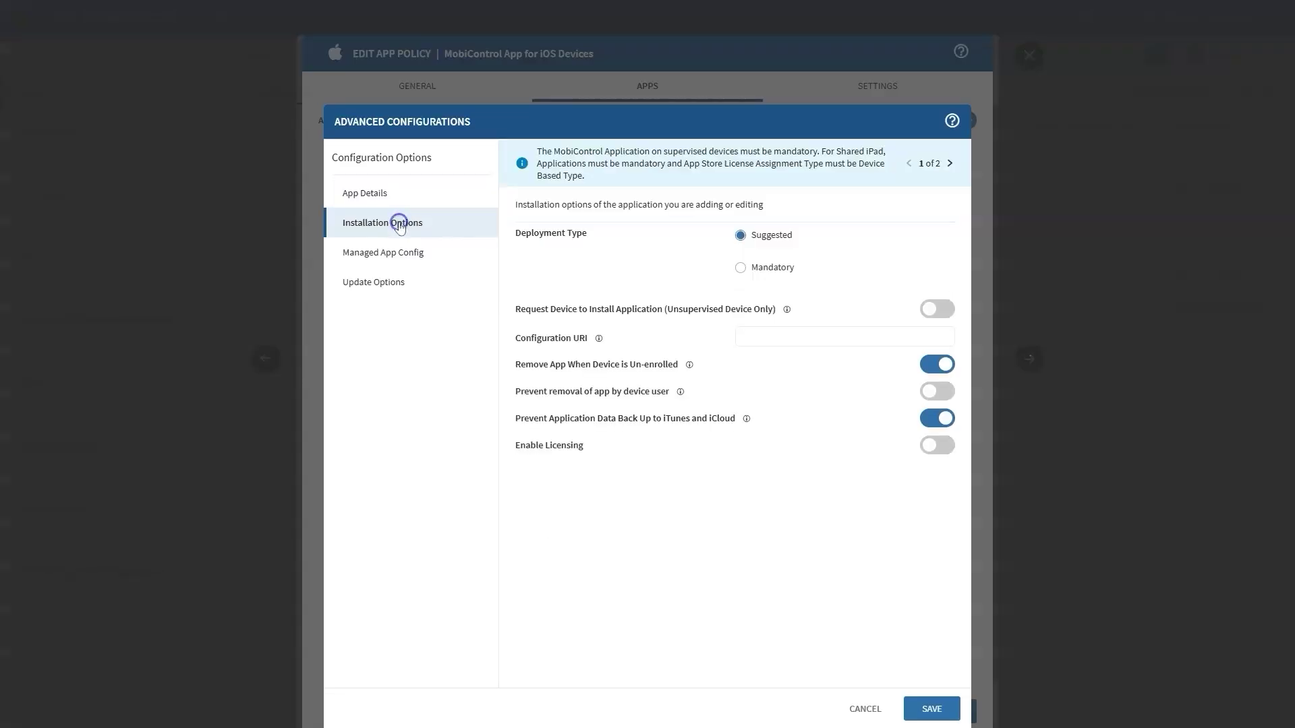
left_click(741, 269)
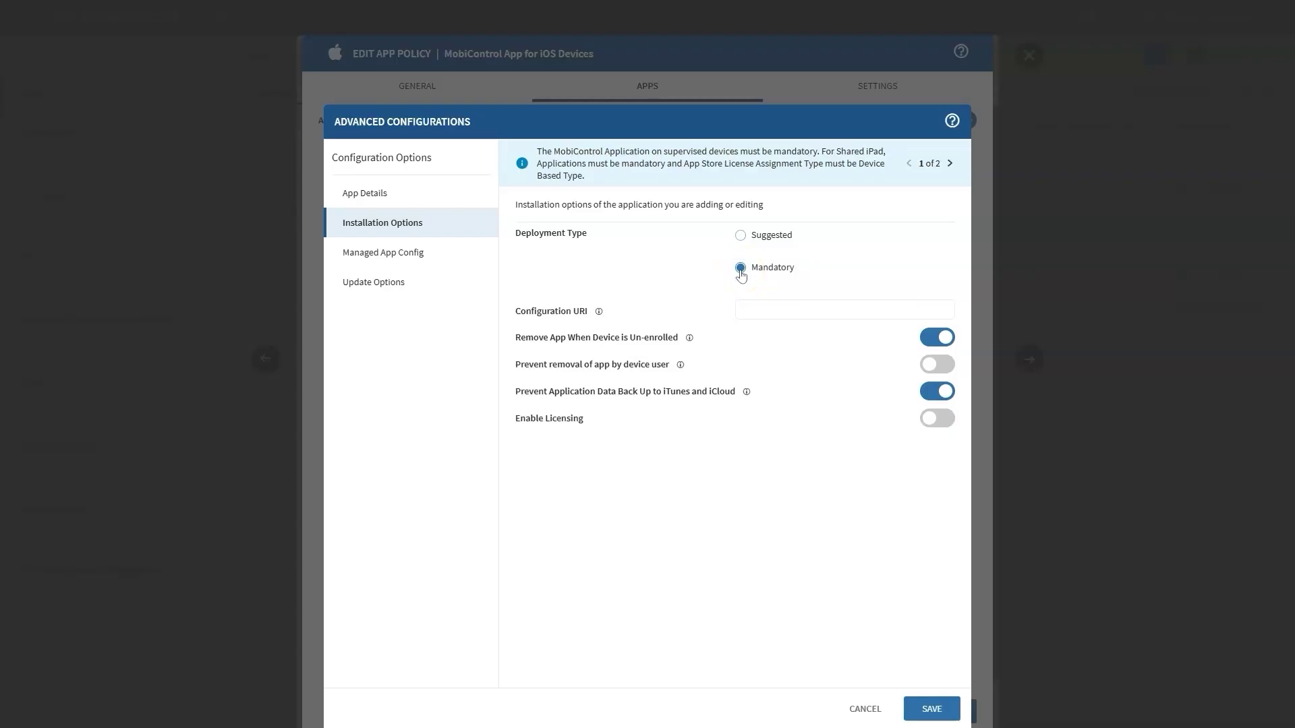
left_click(937, 364)
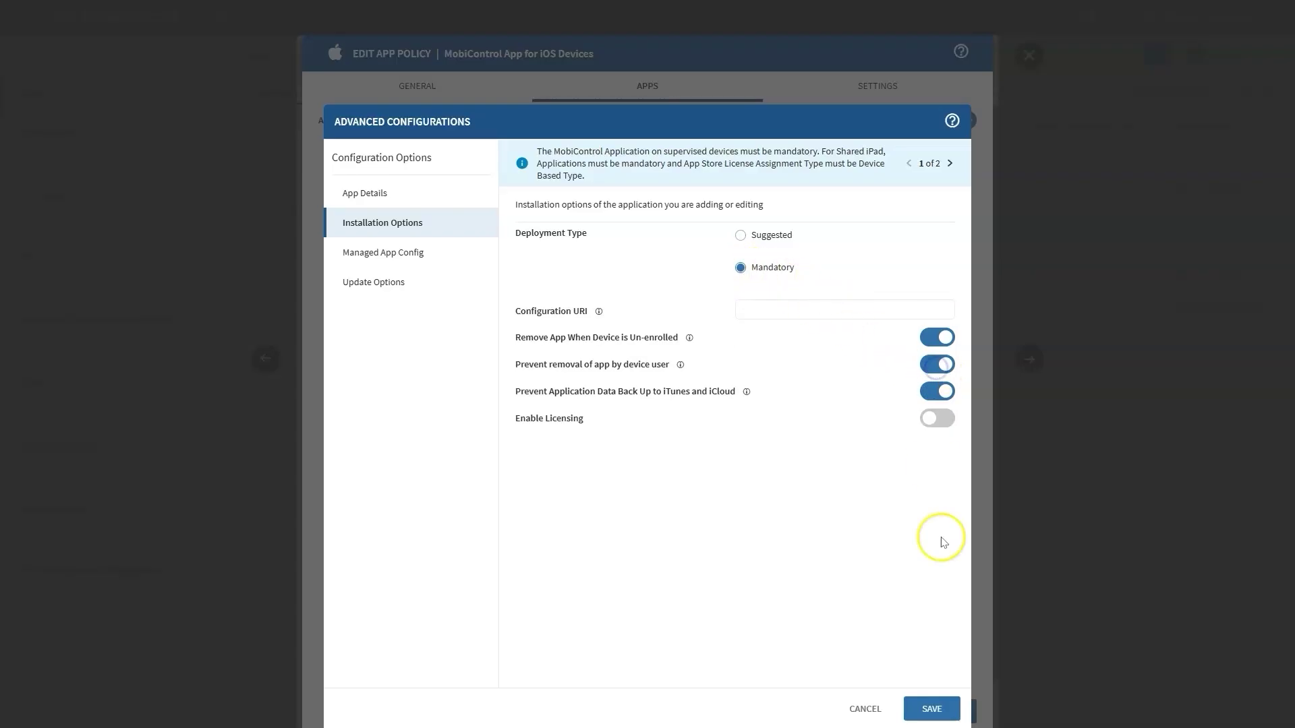
left_click(939, 710)
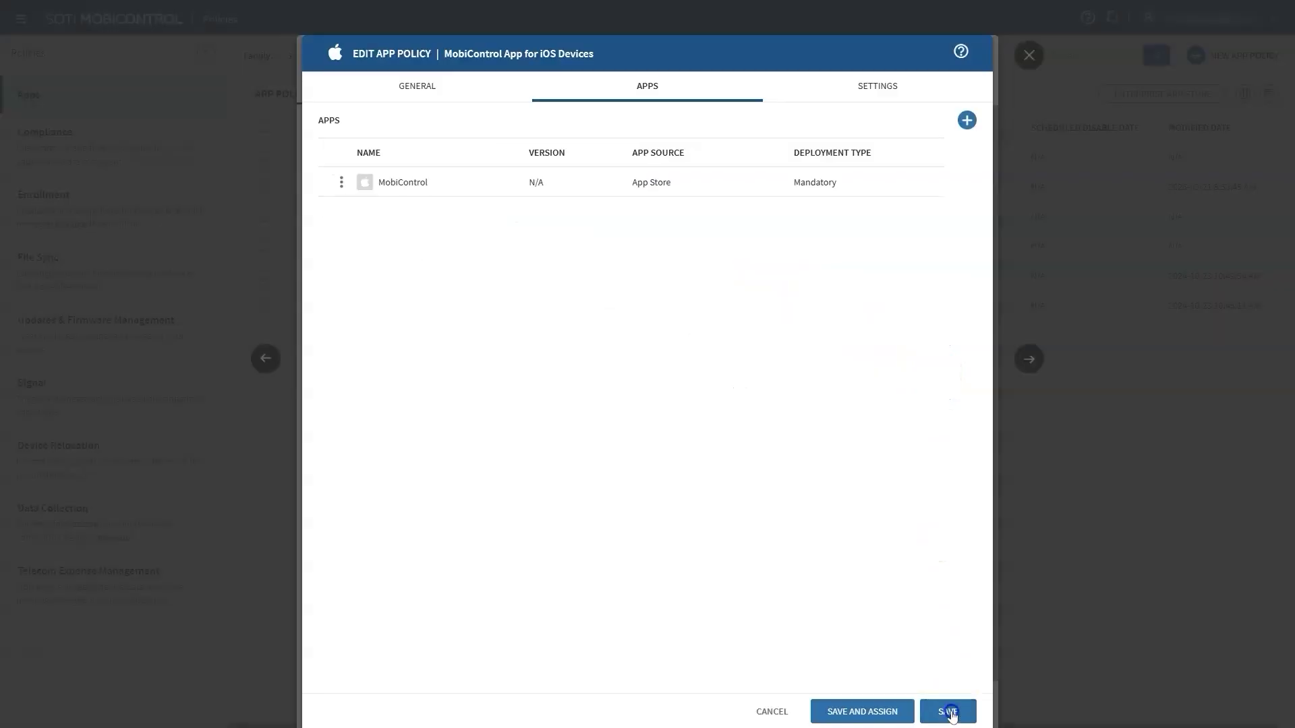
left_click(896, 713)
left_click(858, 636)
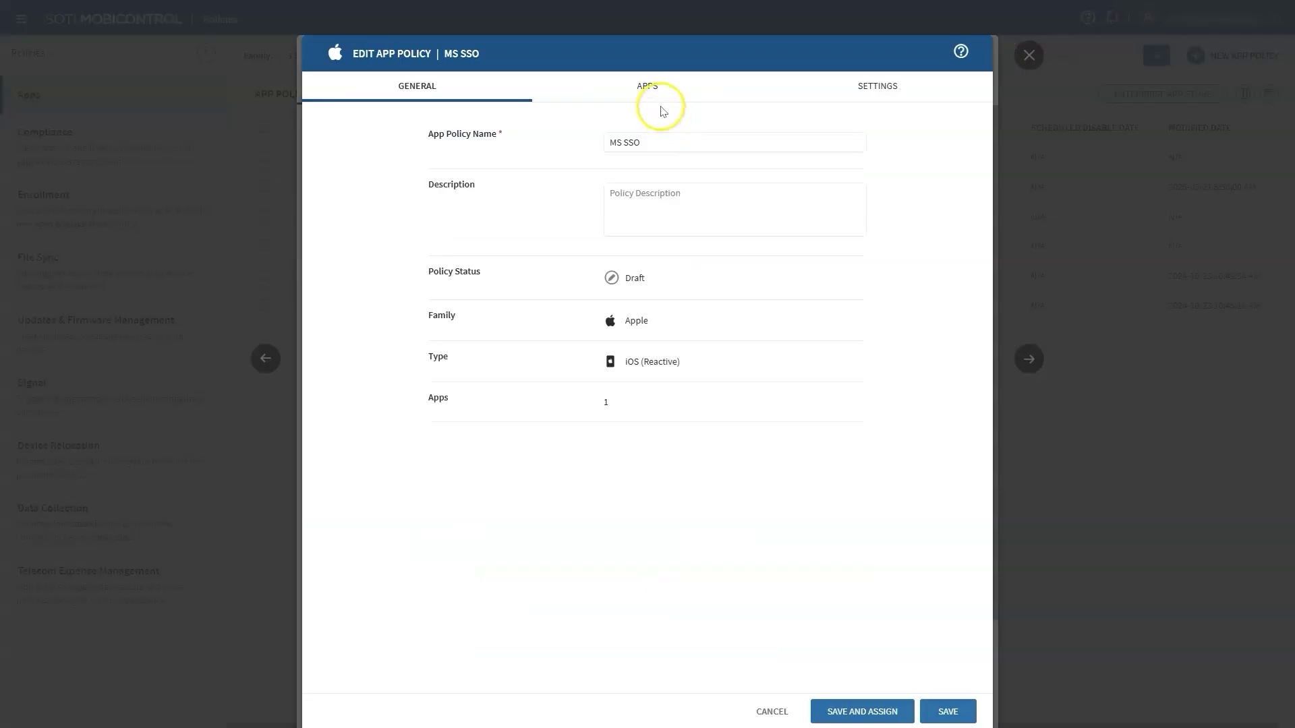
Search the App Store for 'teams' and select Microsoft Teams for the MS SSO policy.
left_click(658, 90)
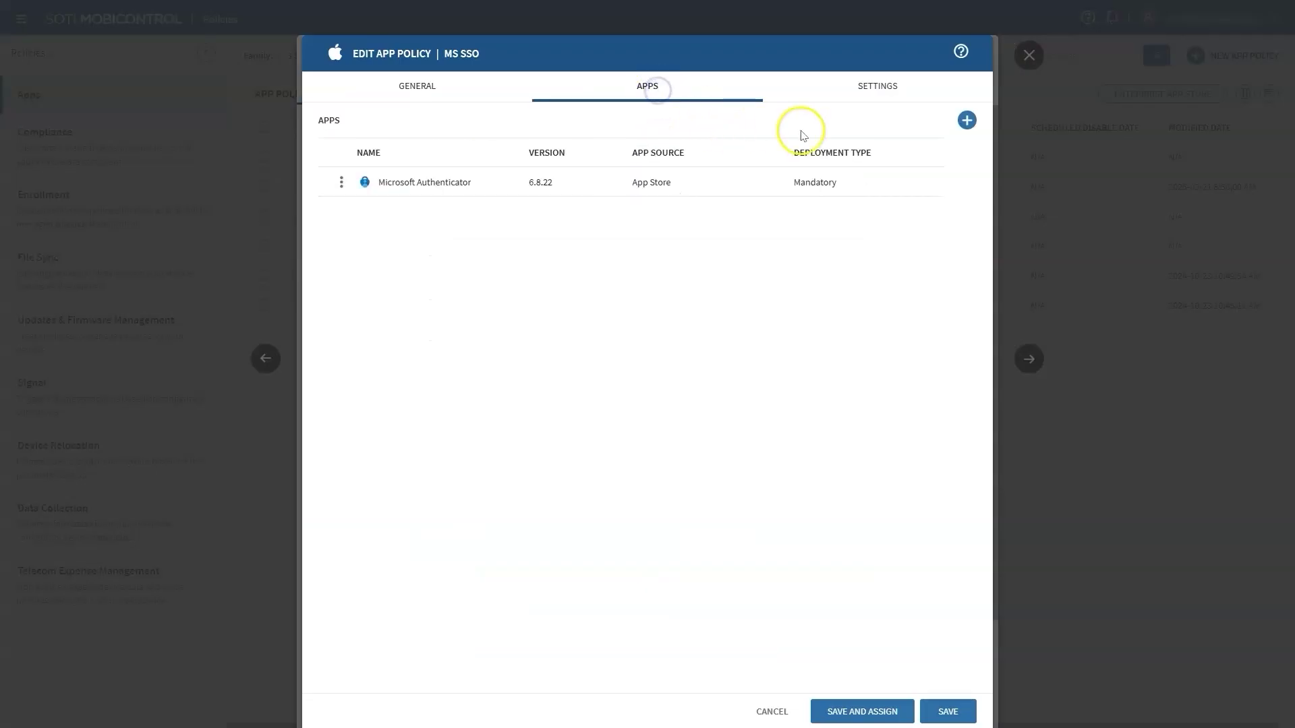
left_click(966, 121)
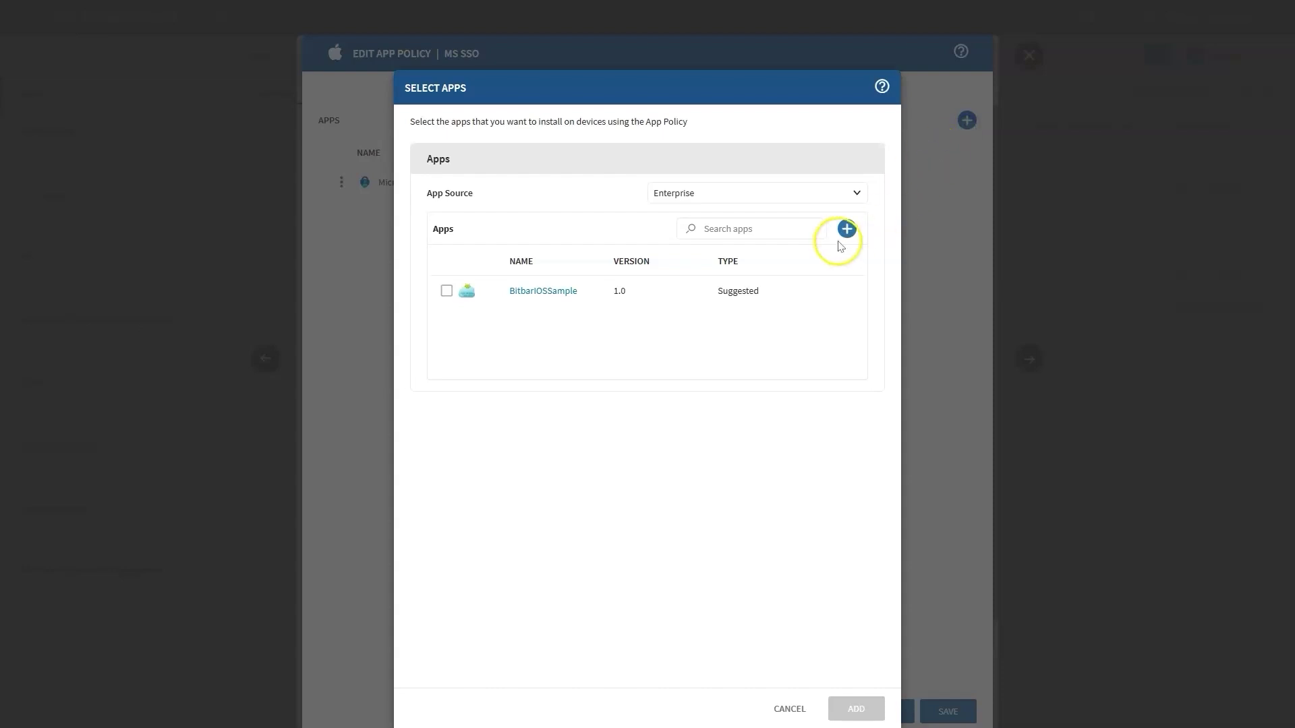
left_click(813, 193)
left_click(751, 245)
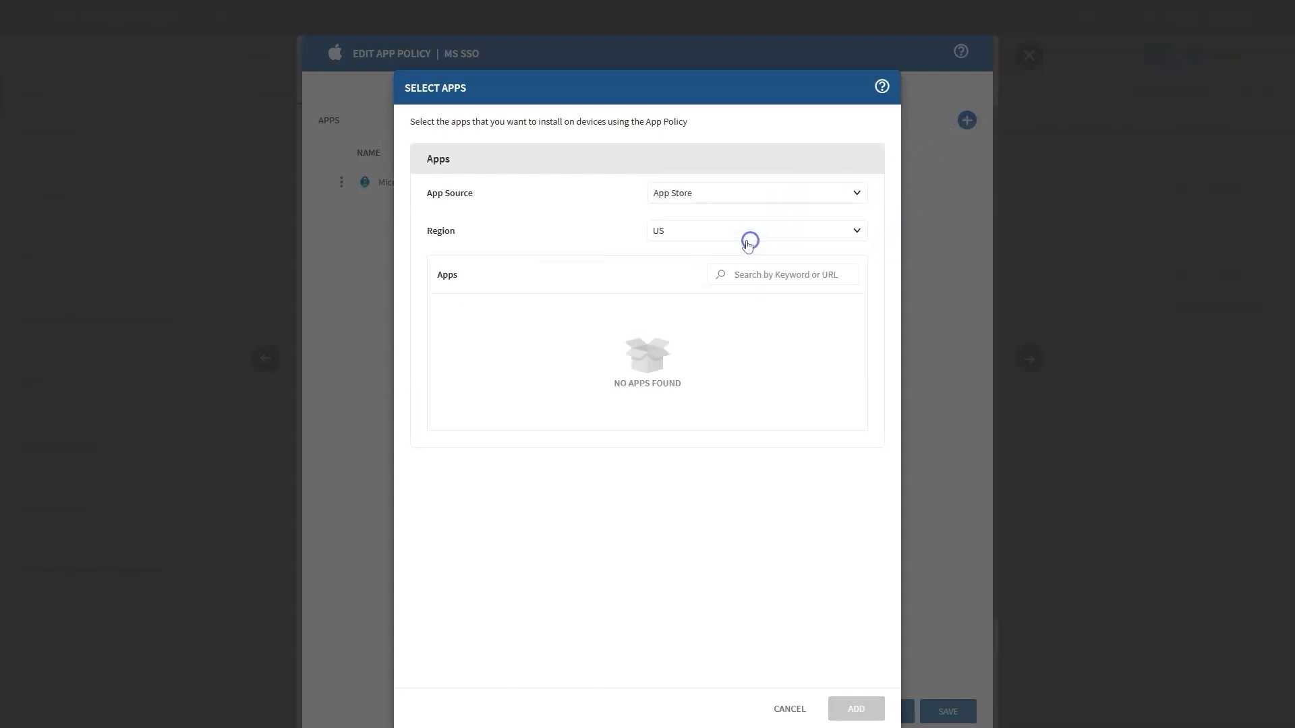
type("teams")
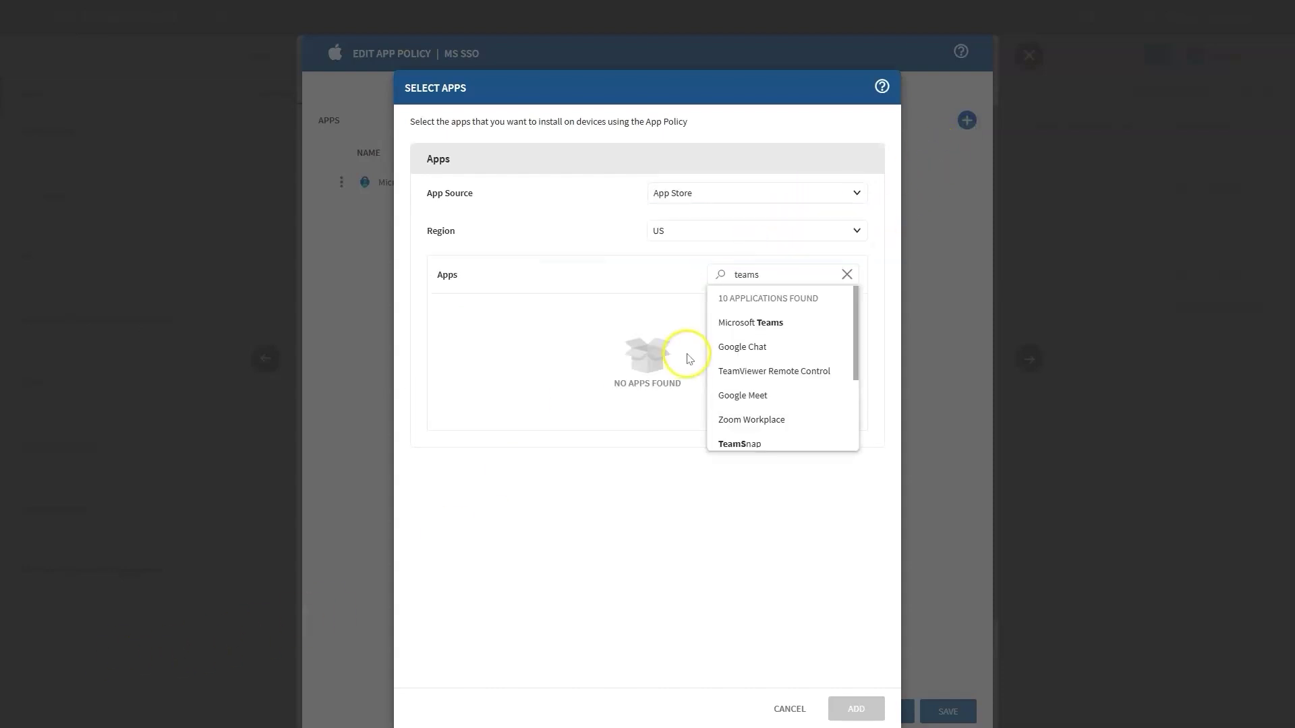
left_click(725, 323)
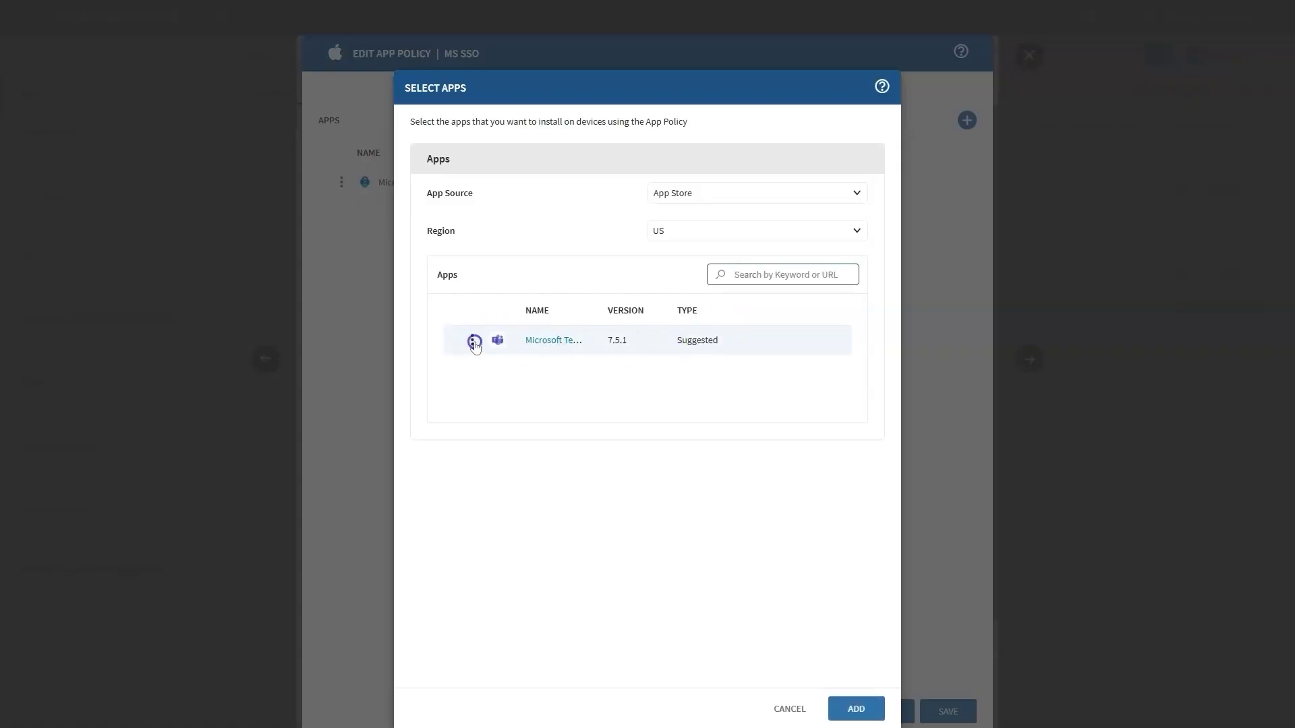
Set Teams to Mandatory with Prevent removal enabled, and add it to the policy.
left_click(472, 340)
left_click(495, 369)
left_click(418, 224)
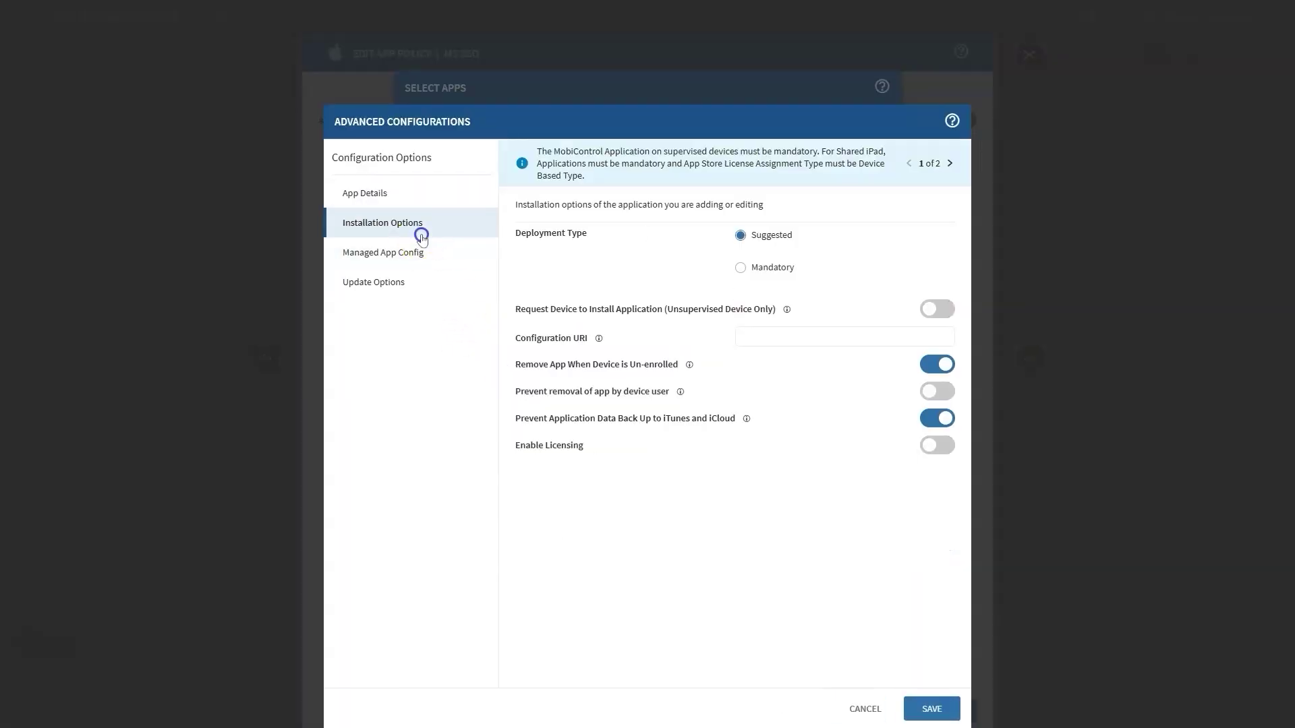
left_click(740, 268)
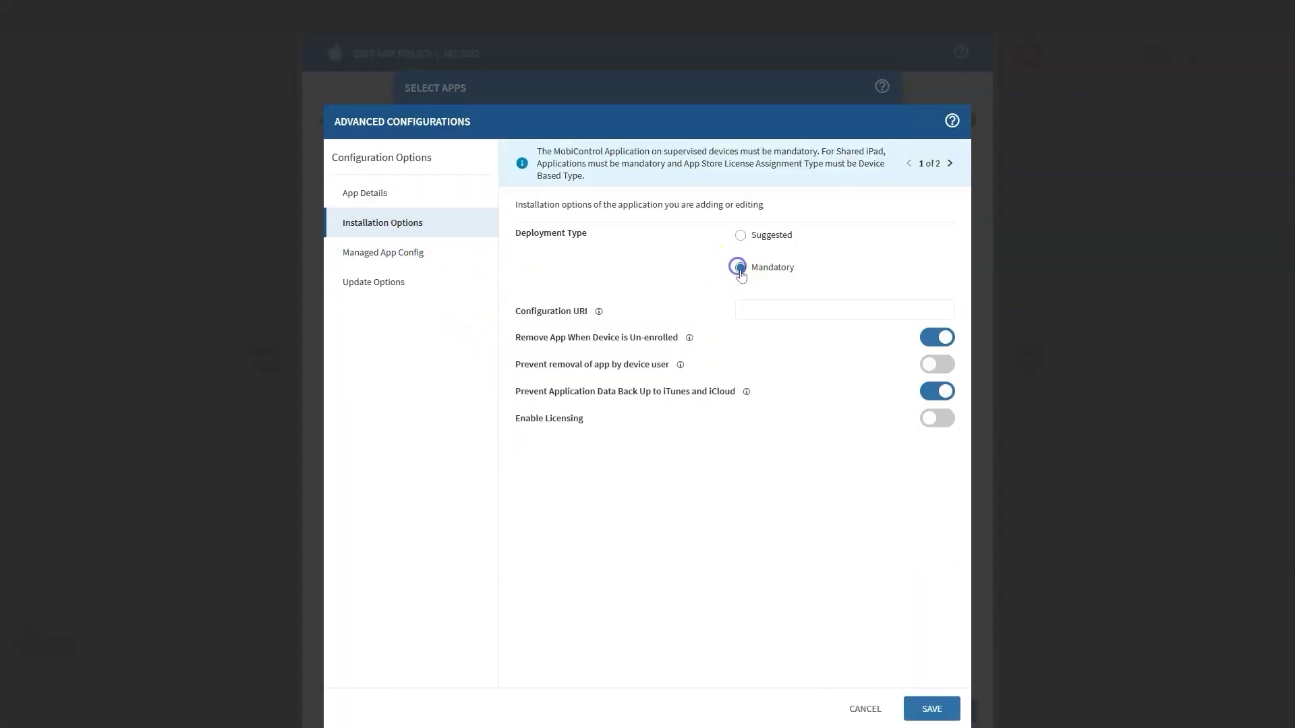
left_click(942, 363)
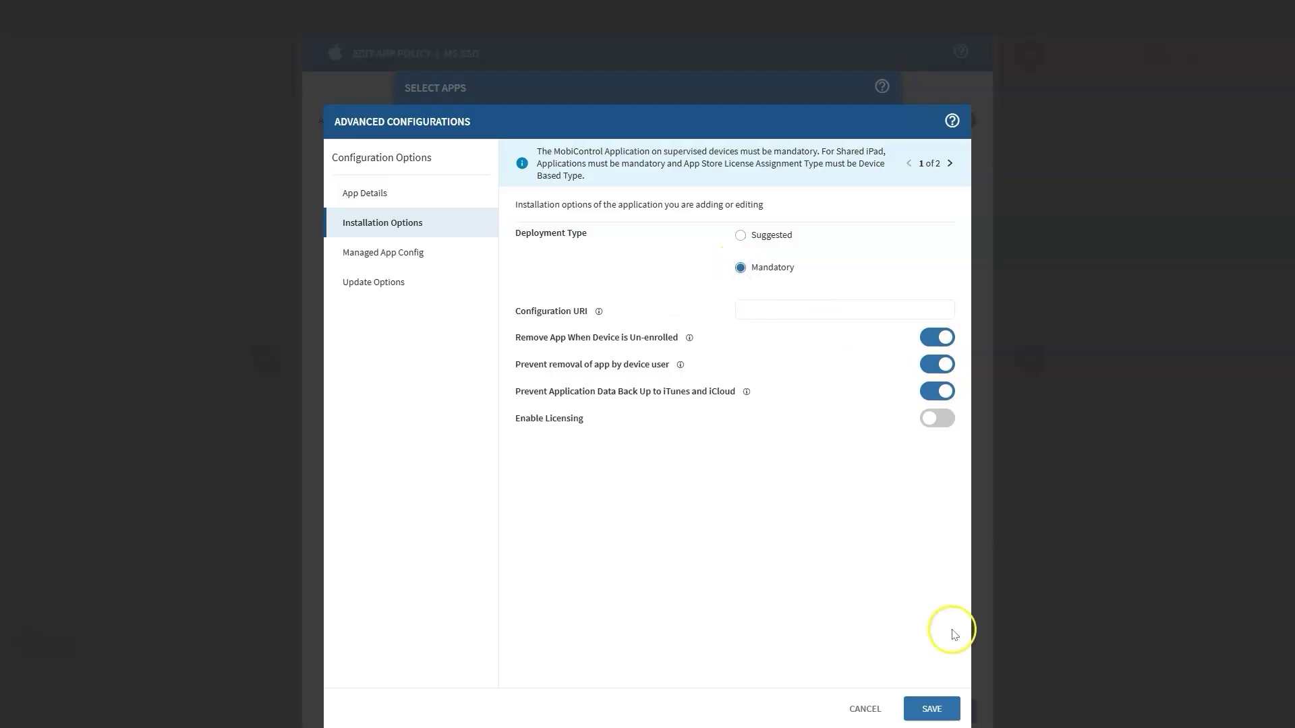
left_click(938, 709)
left_click(851, 707)
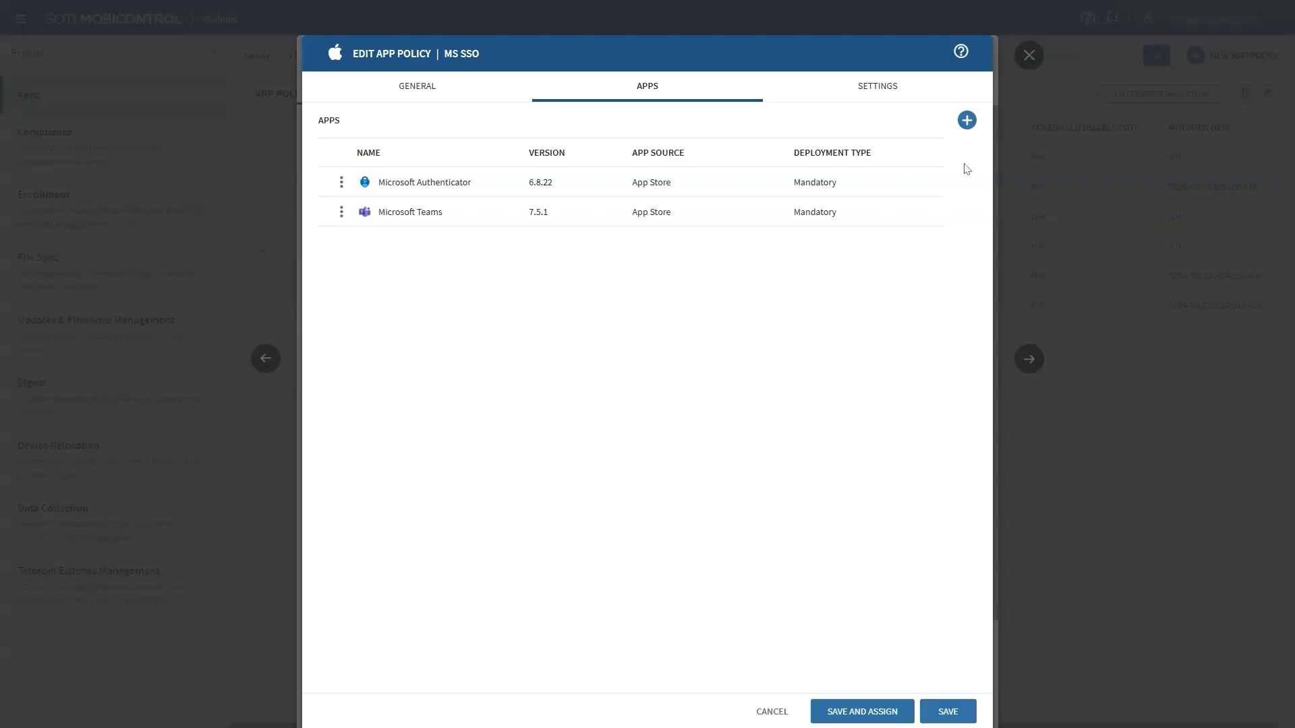
Search the App Store for 'edge' and select Microsoft Edge: AI Browser.
left_click(967, 120)
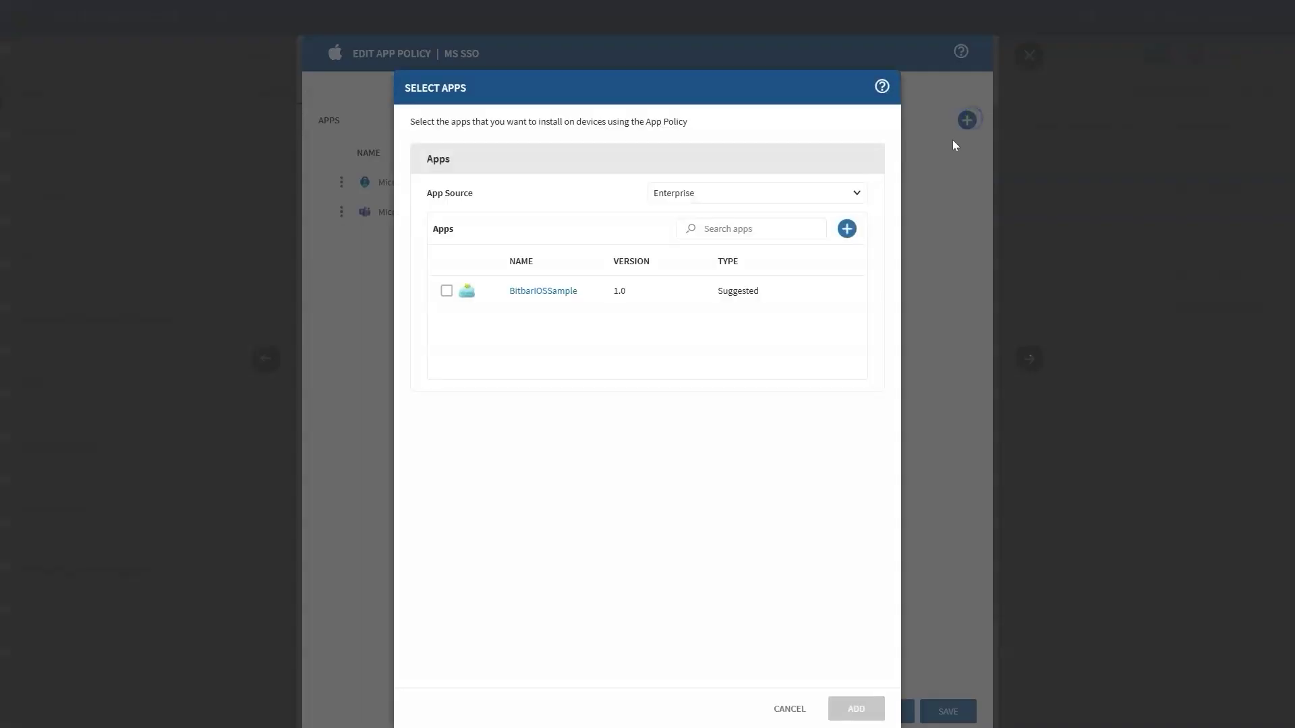
left_click(781, 188)
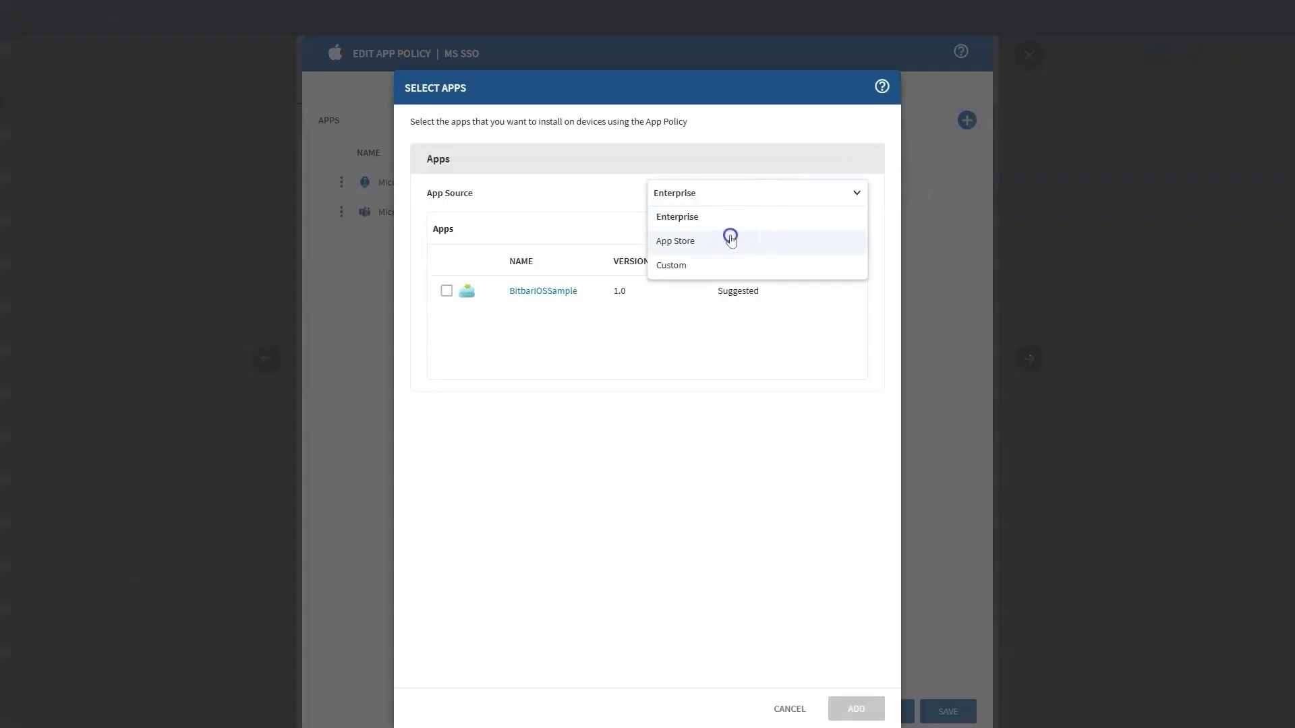
left_click(731, 240)
left_click(767, 265)
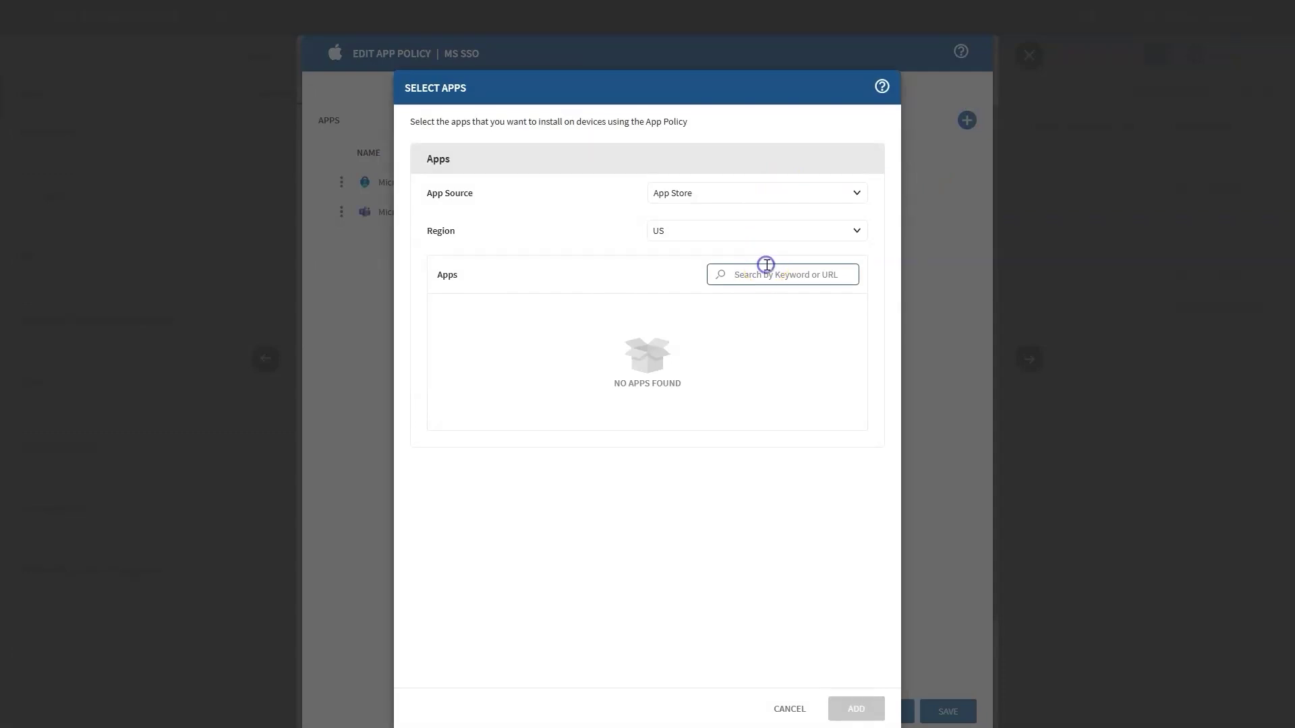
type("edge")
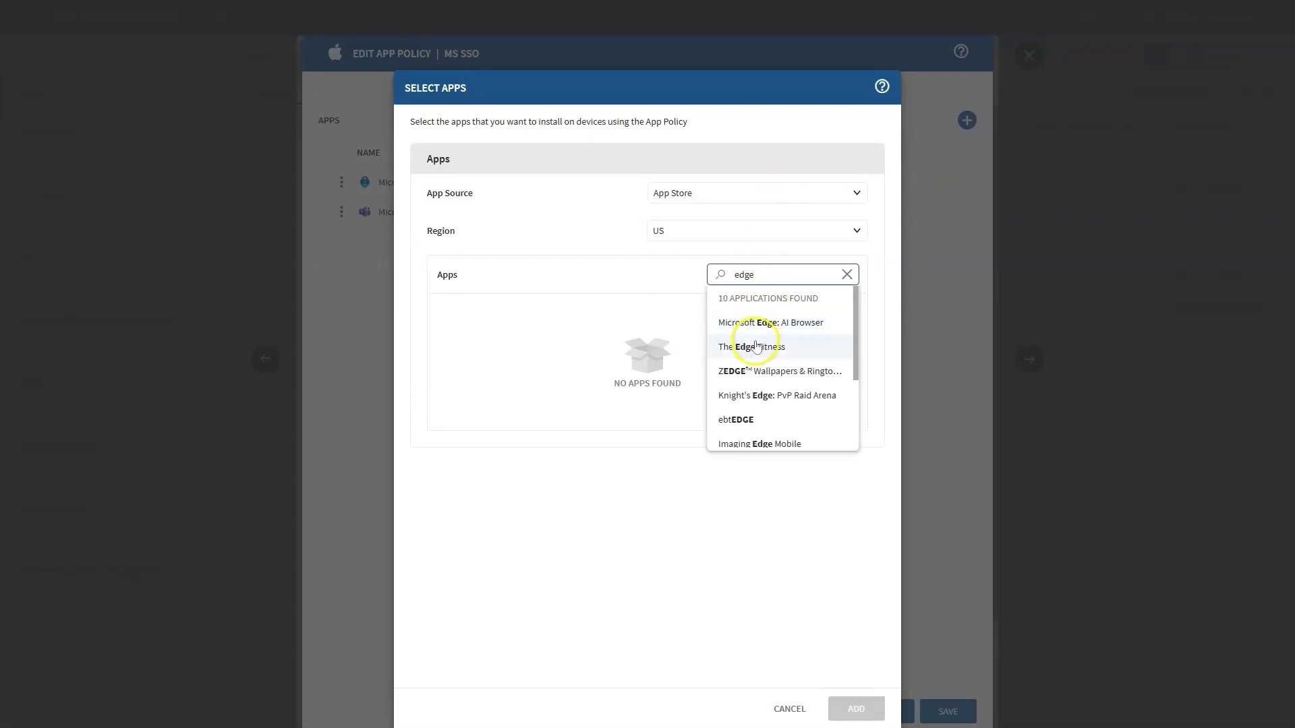
left_click(754, 323)
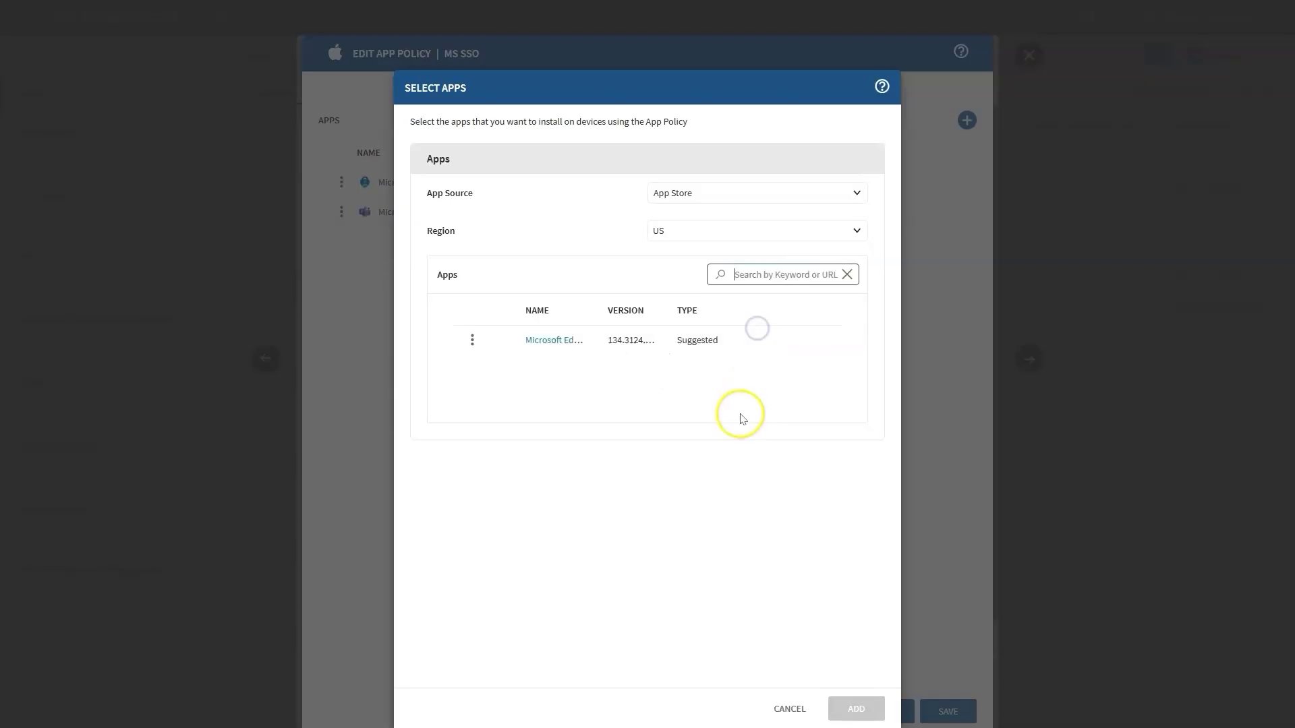
Set Edge to Mandatory with Prevent removal enabled, and add it to the policy.
left_click(473, 340)
left_click(484, 373)
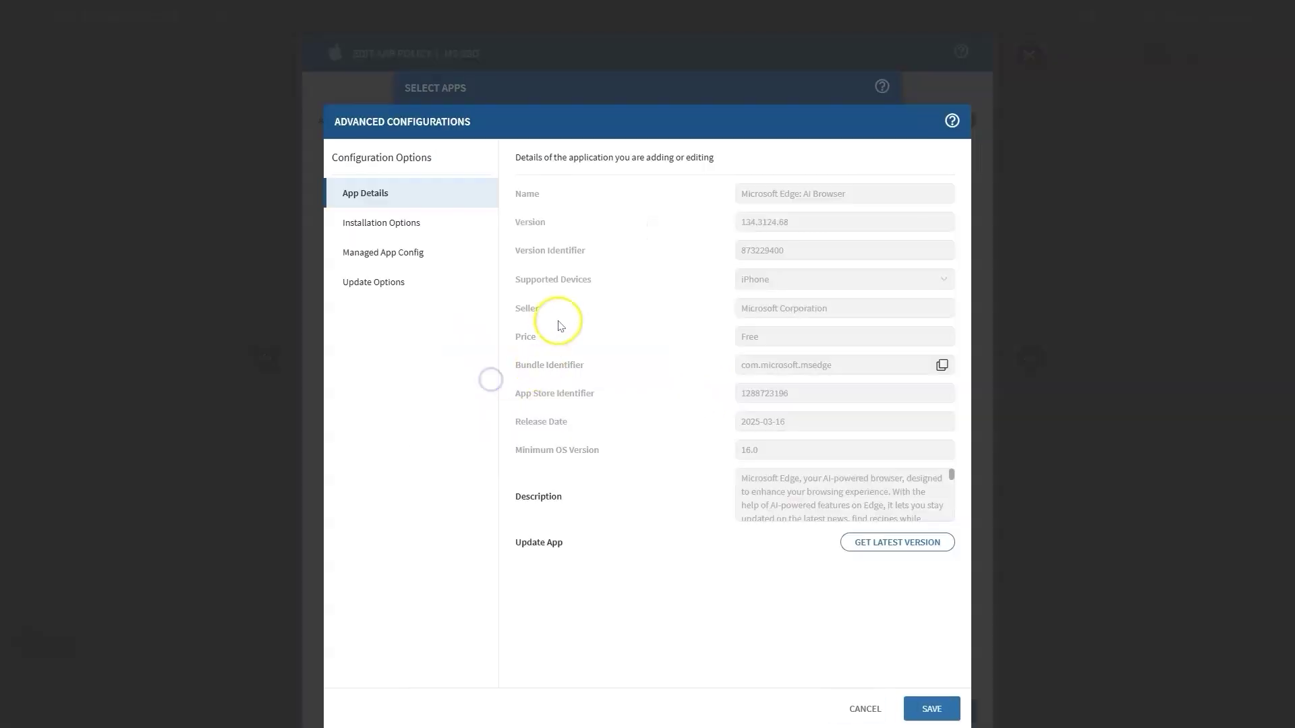
left_click(460, 236)
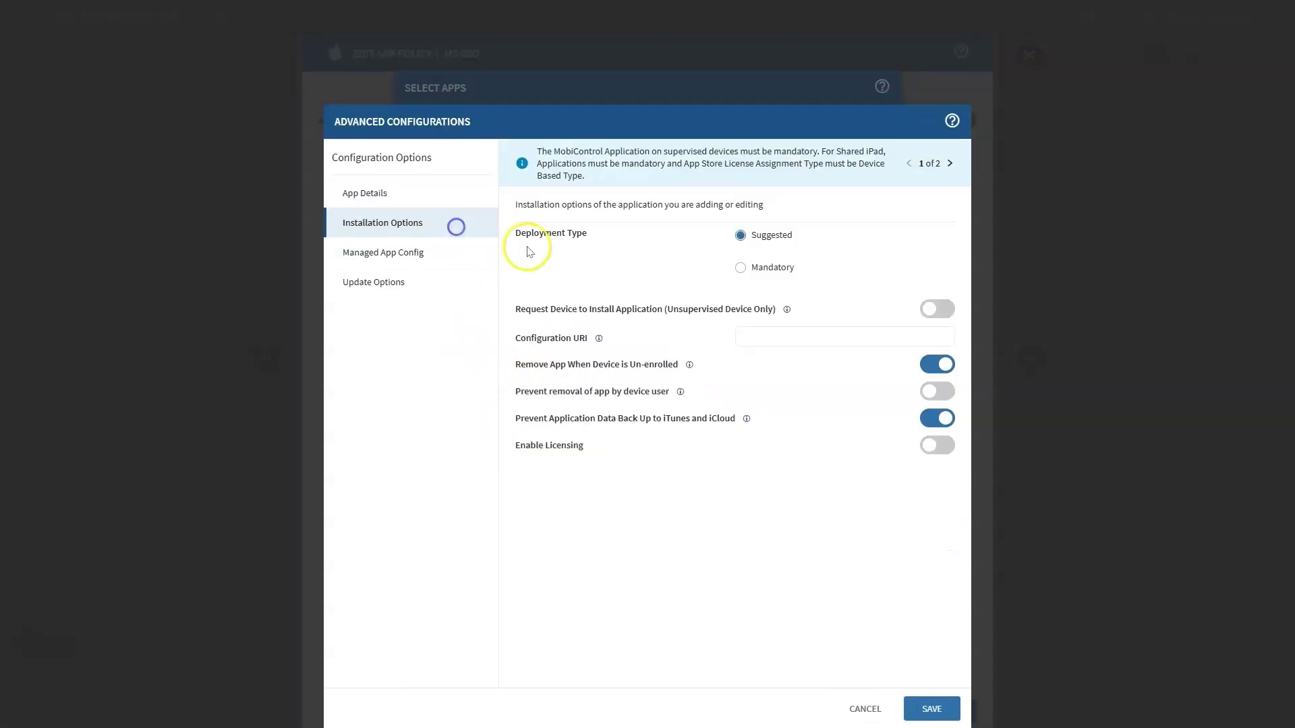
left_click(742, 268)
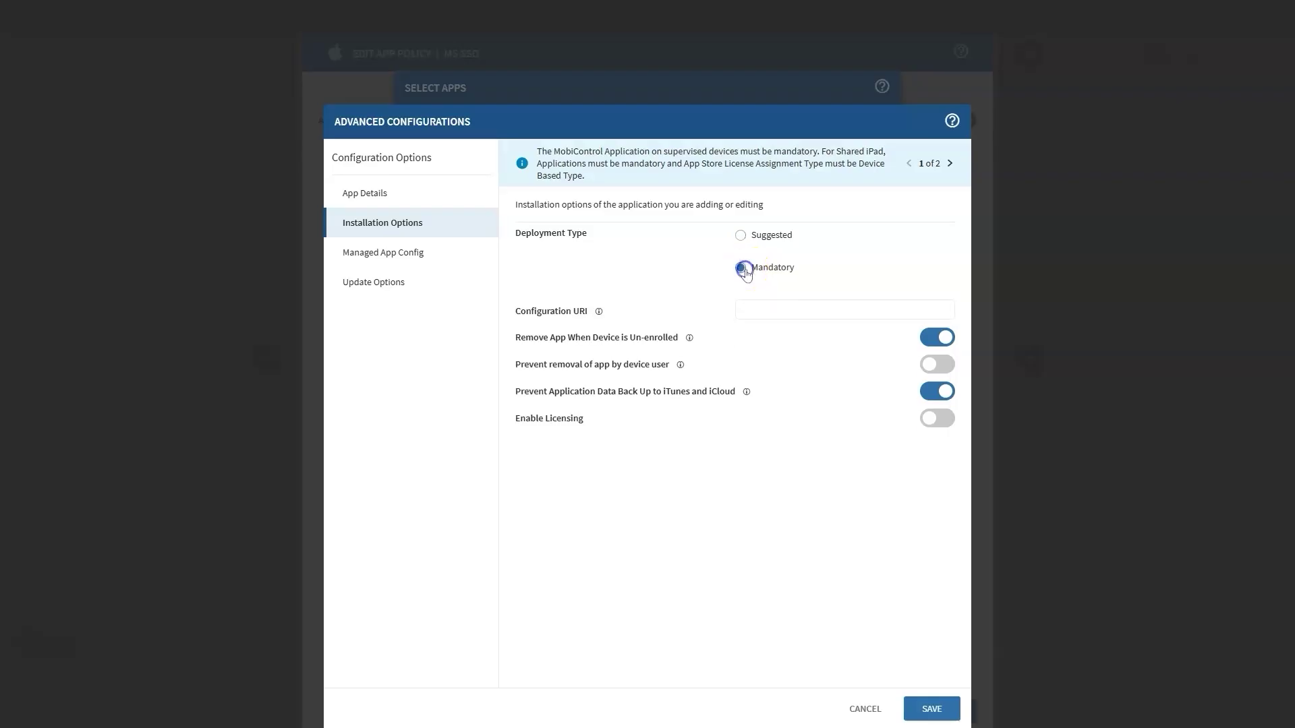
left_click(936, 367)
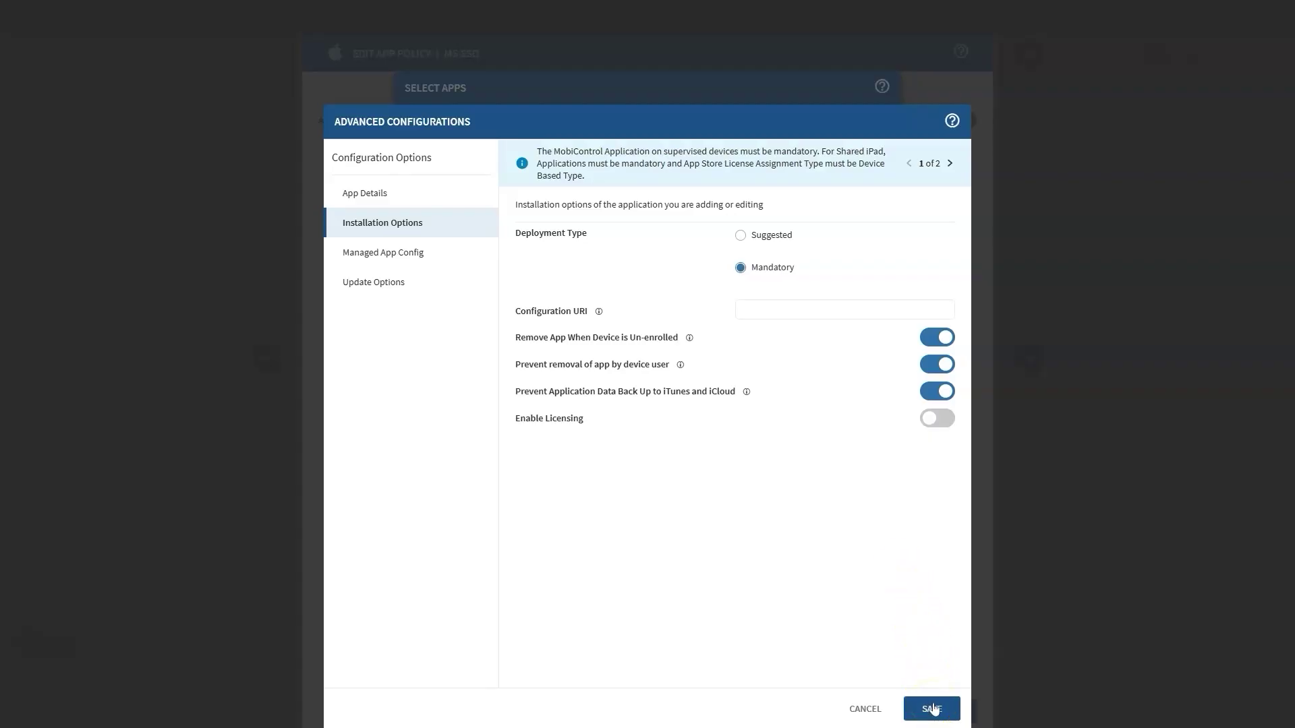
left_click(933, 709)
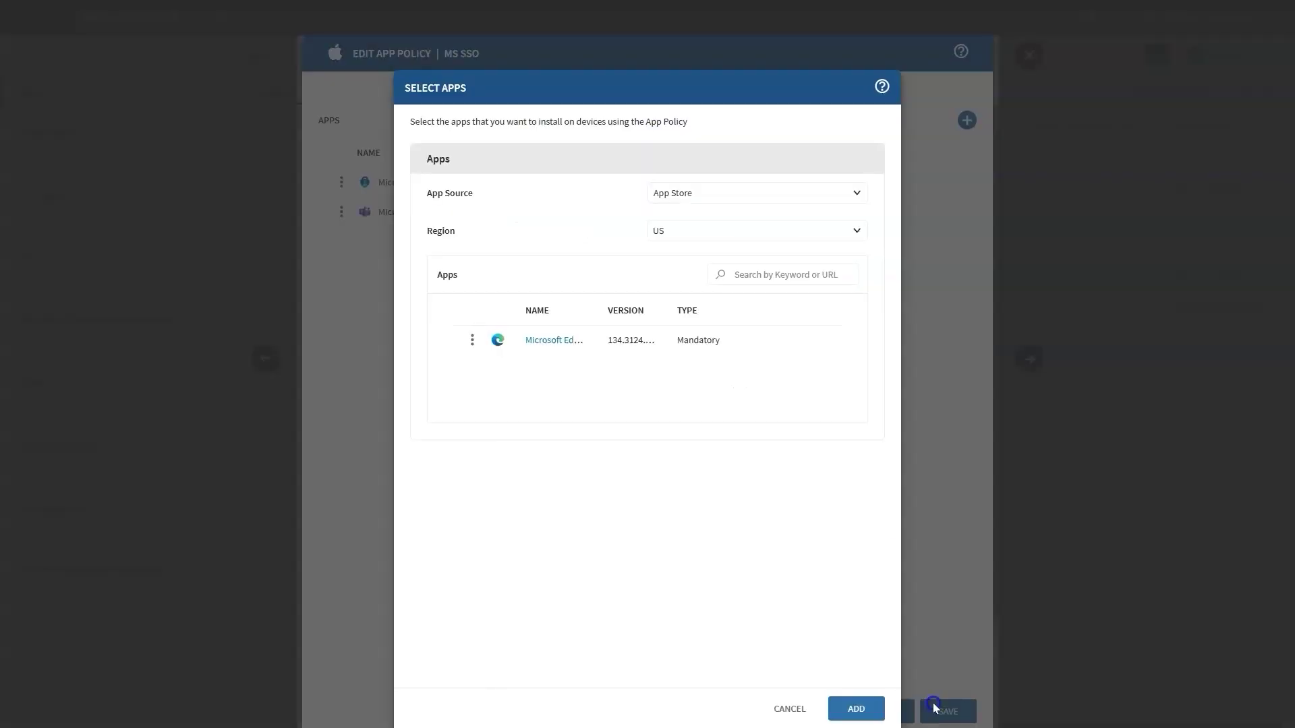
left_click(857, 709)
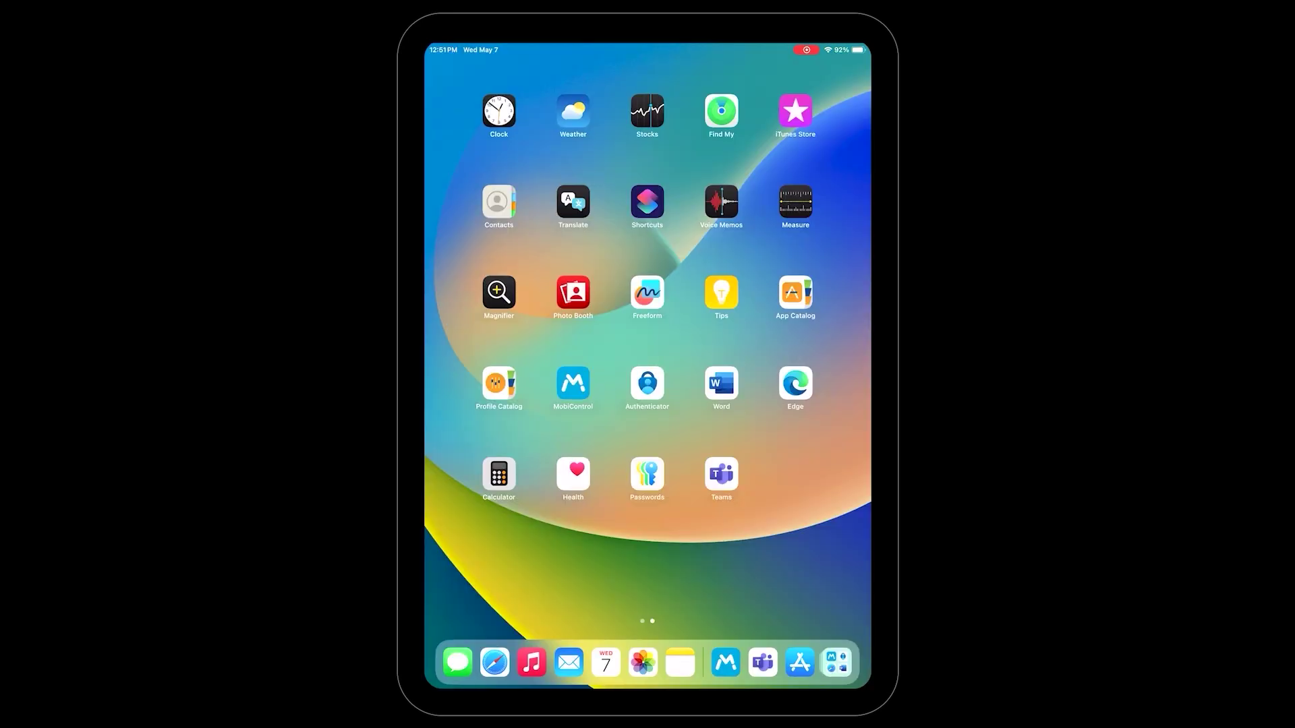
Open Authenticator to check Shared Device Mode, then switch to Edge from the App Switcher.
left_click(647, 383)
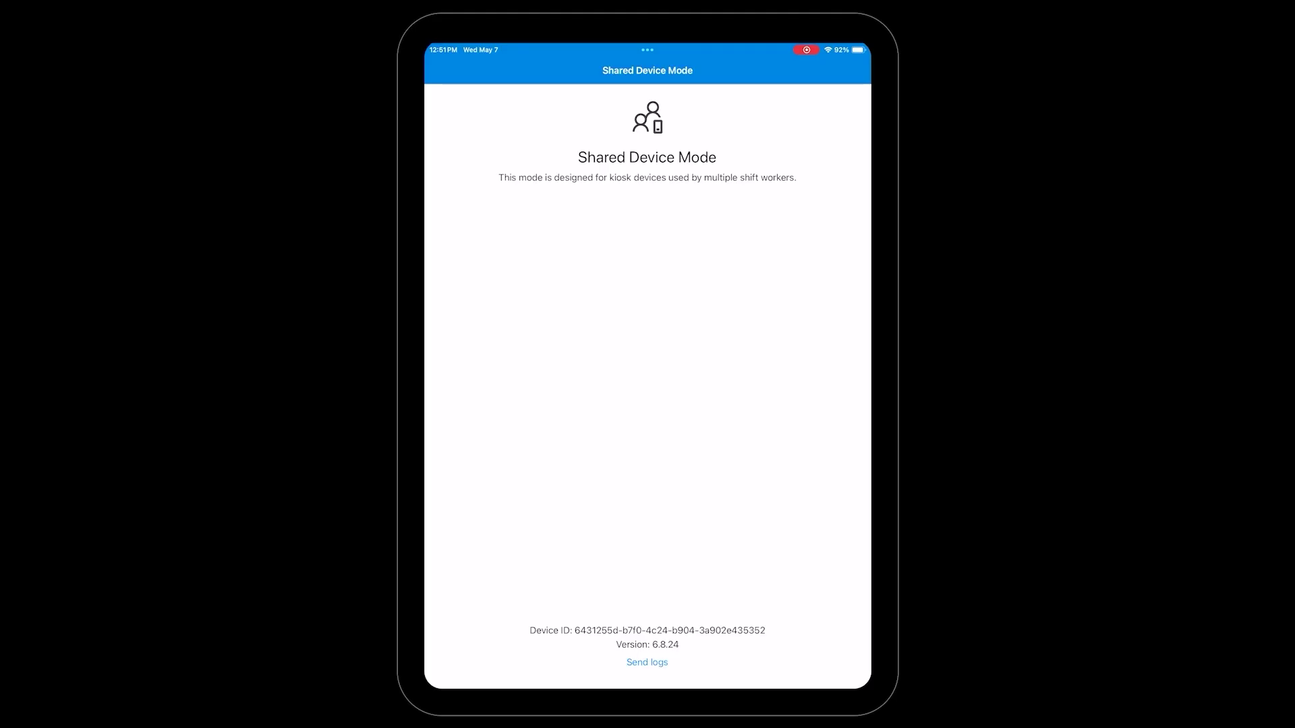
left_click_drag(647, 686, 648, 473)
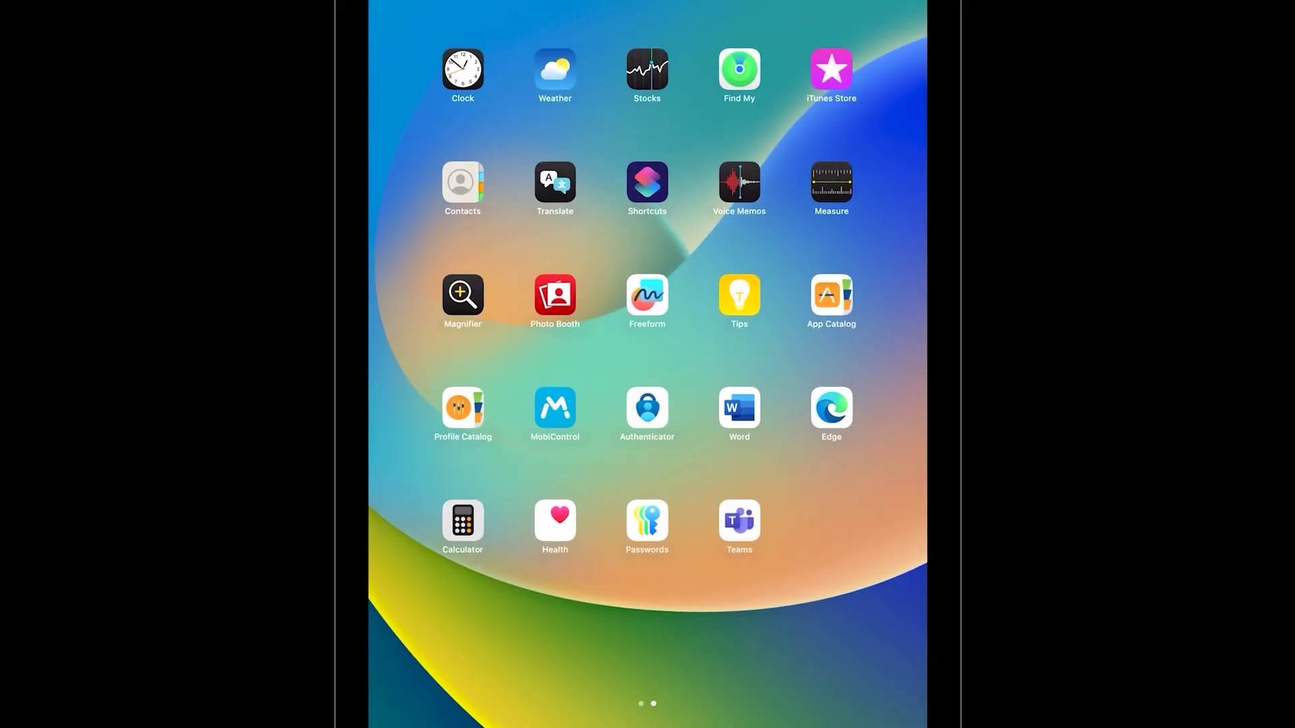
left_click(833, 408)
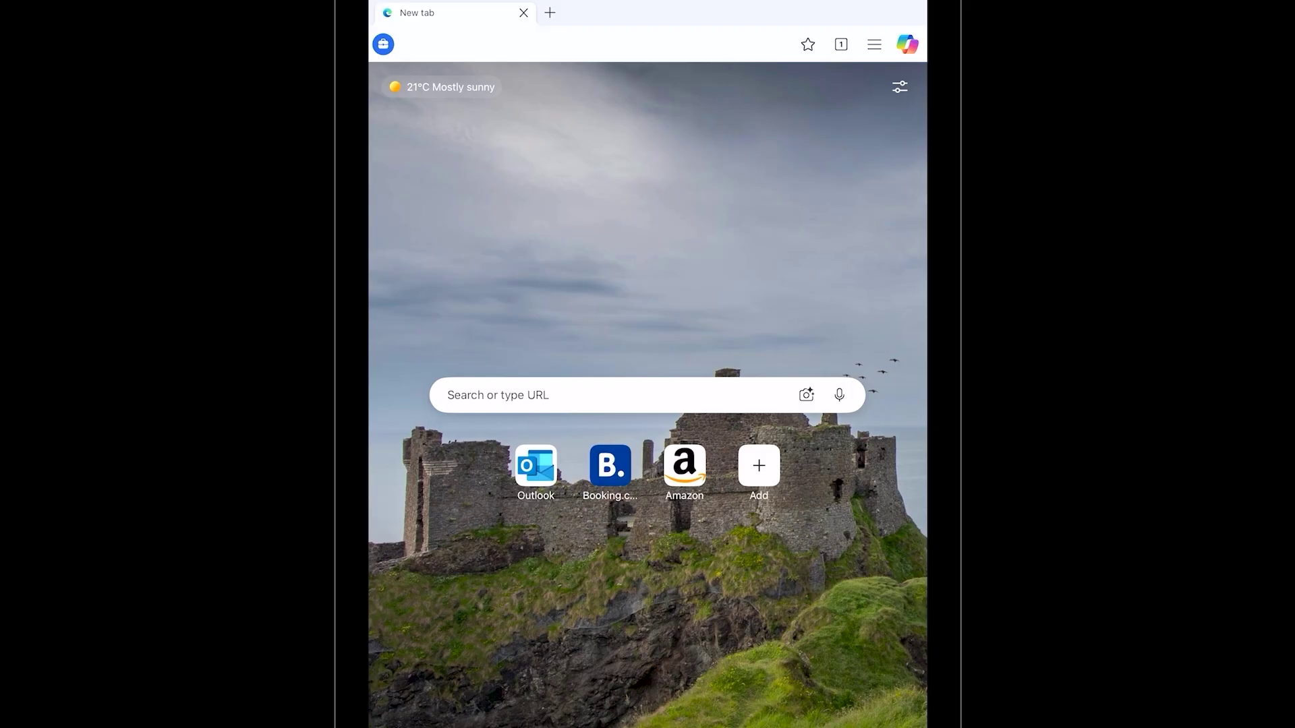
Confirm Edge's signed-in work account, check Teams is signed in, then return to the home screen.
left_click(383, 43)
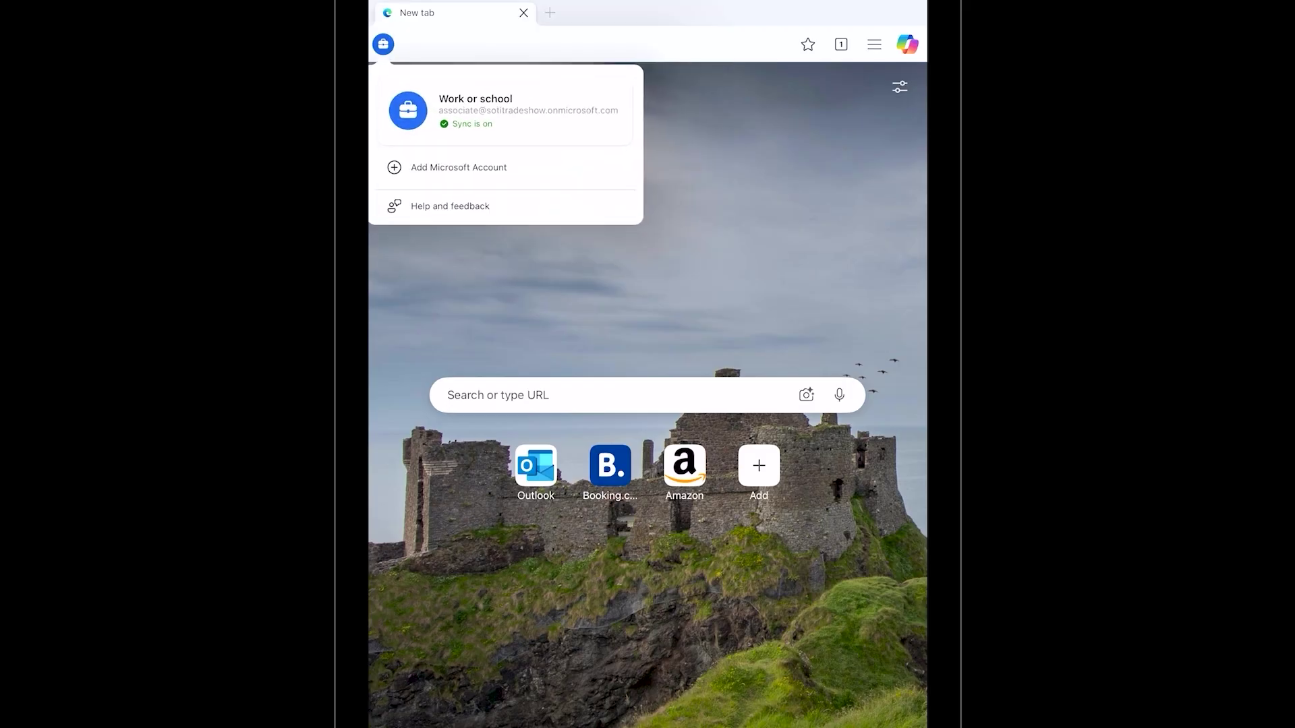
key("Escape")
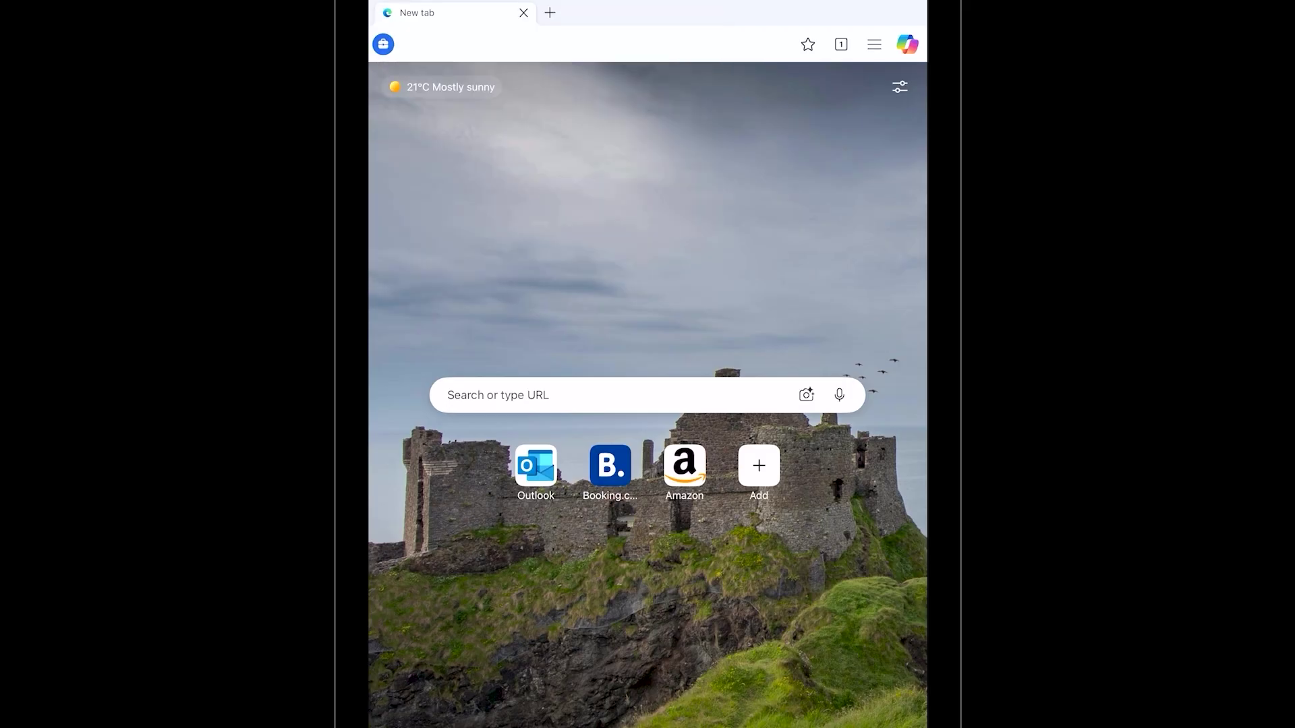
left_click_drag(647, 725, 647, 405)
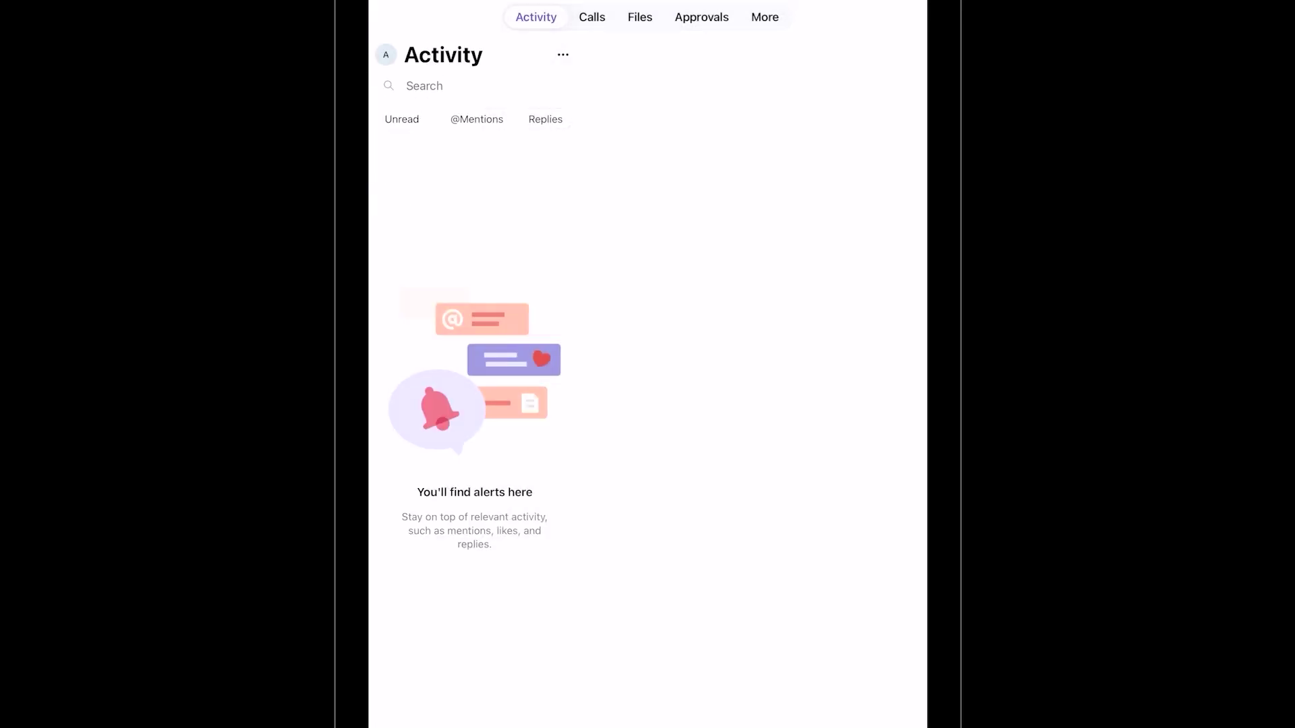
key("super+Tab")
scroll(647, 405, "down", 5)
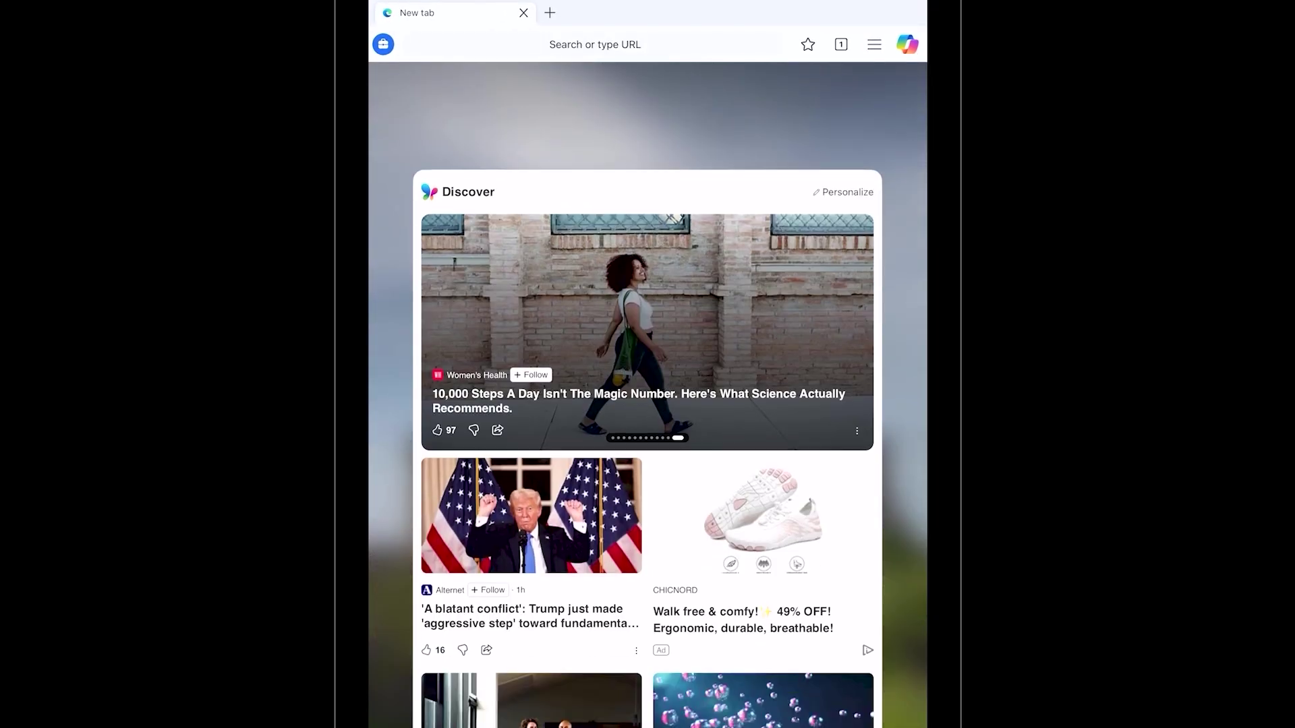
scroll(648, 405, "down", 3)
key("super+h")
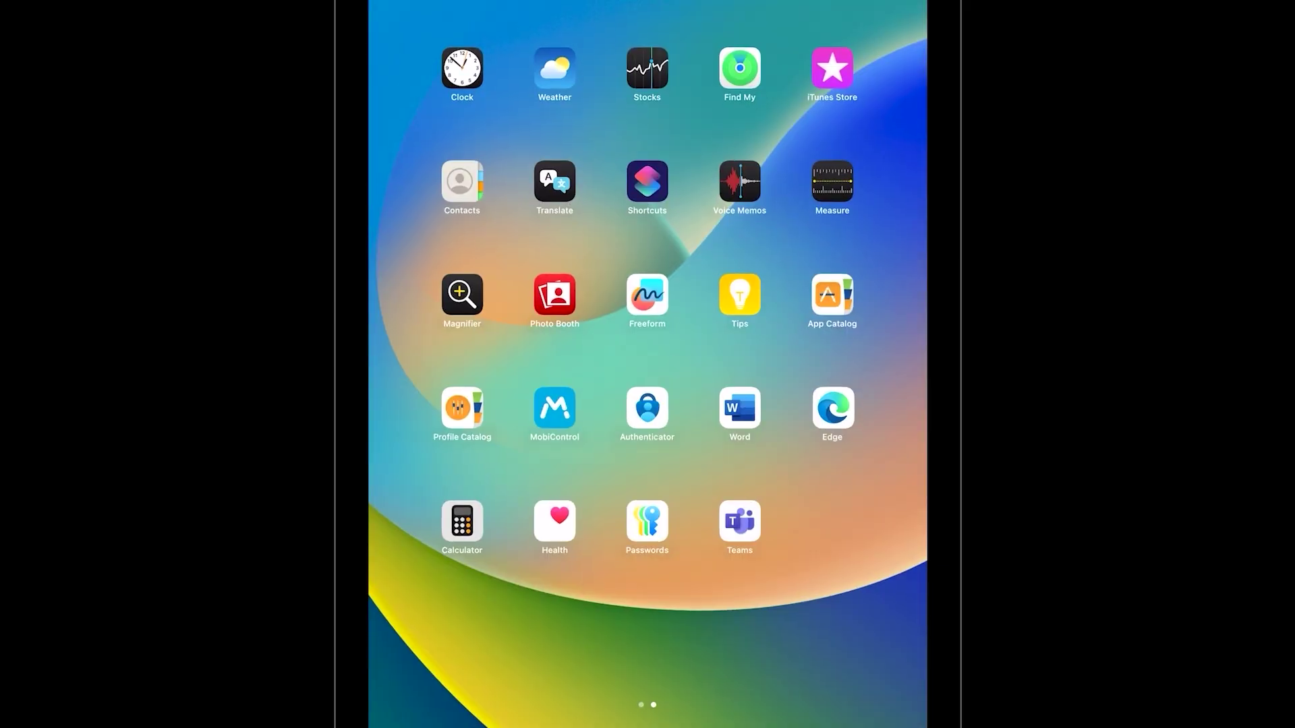